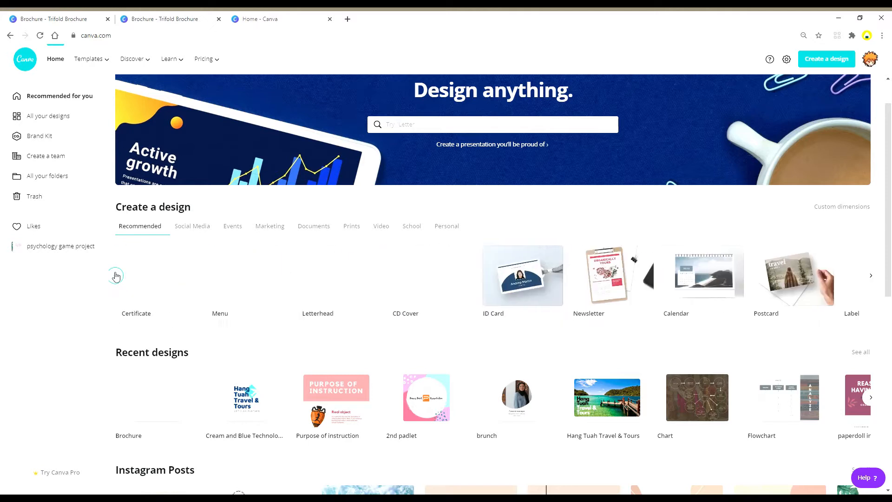
- Browse back through the recommended design types and start a new brochure design
left_click(117, 275)
left_click(117, 275)
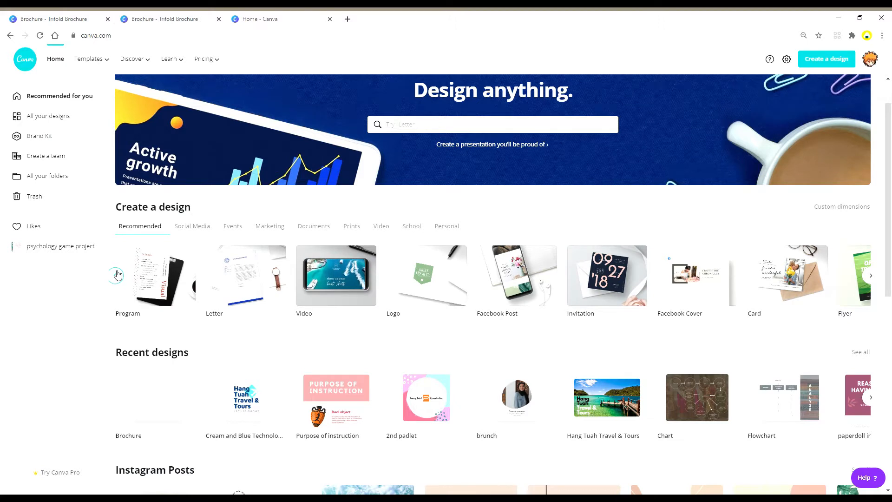
left_click(117, 275)
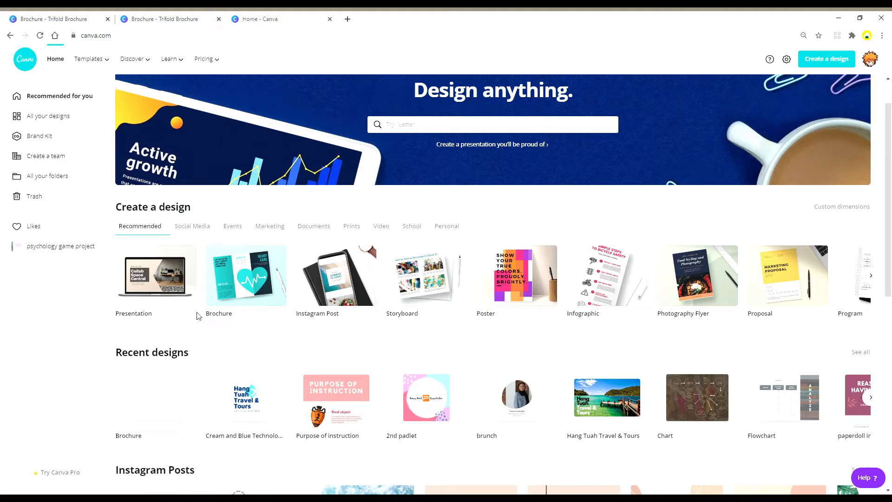
left_click(249, 272)
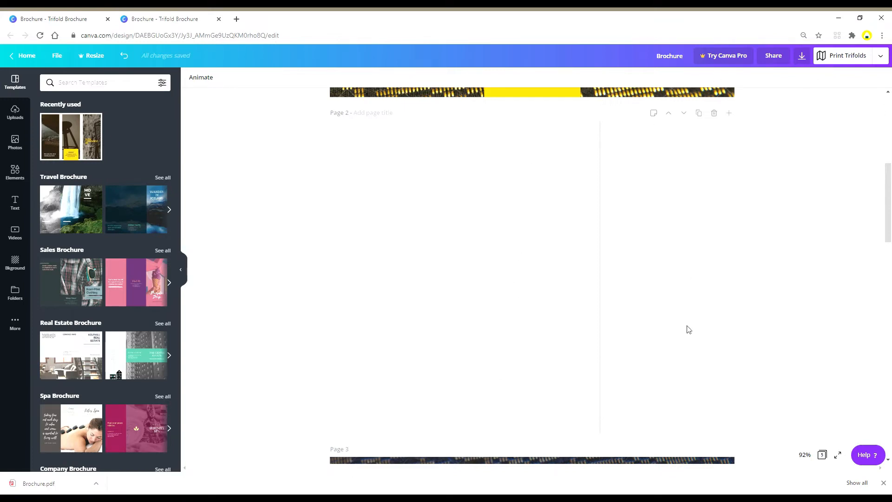
- Browse the brochure templates and apply the first page of the Yellow and White Furniture Trifold Brochure to page 2
scroll(98, 253, "down", 10)
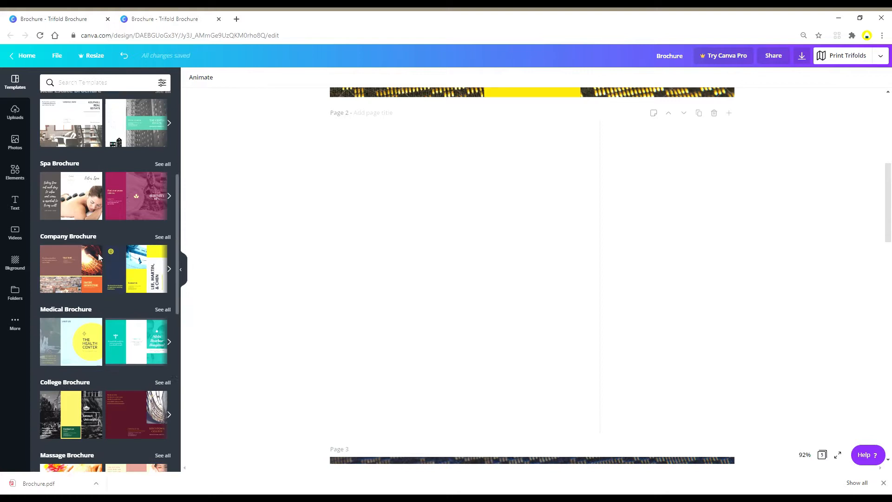
scroll(99, 257, "down", 1)
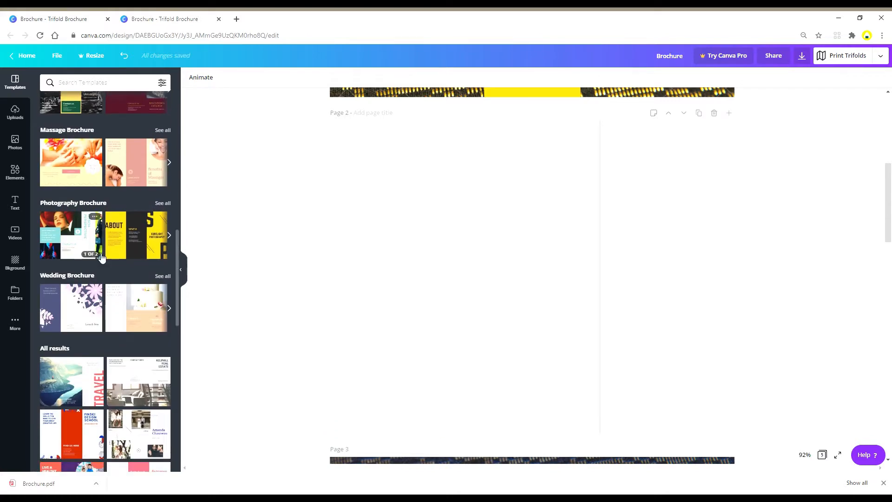
scroll(102, 257, "down", 4)
scroll(102, 257, "up", 7)
scroll(102, 257, "up", 8)
left_click(96, 142)
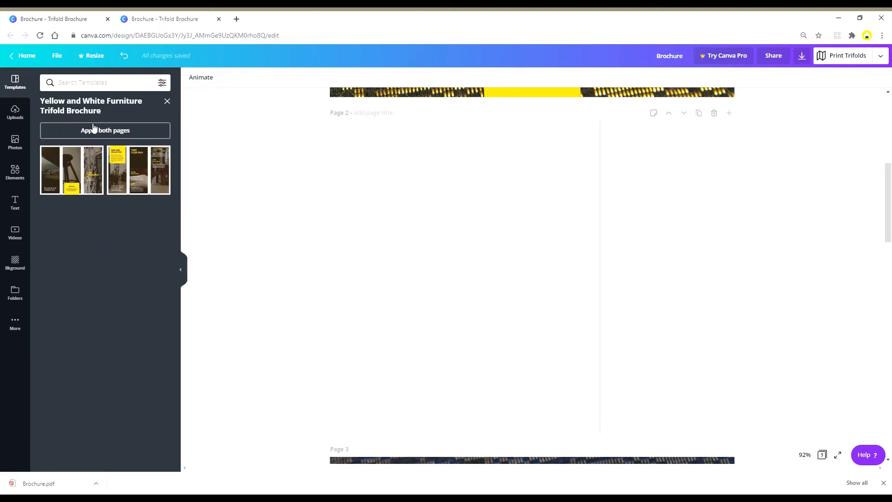
left_click(59, 173)
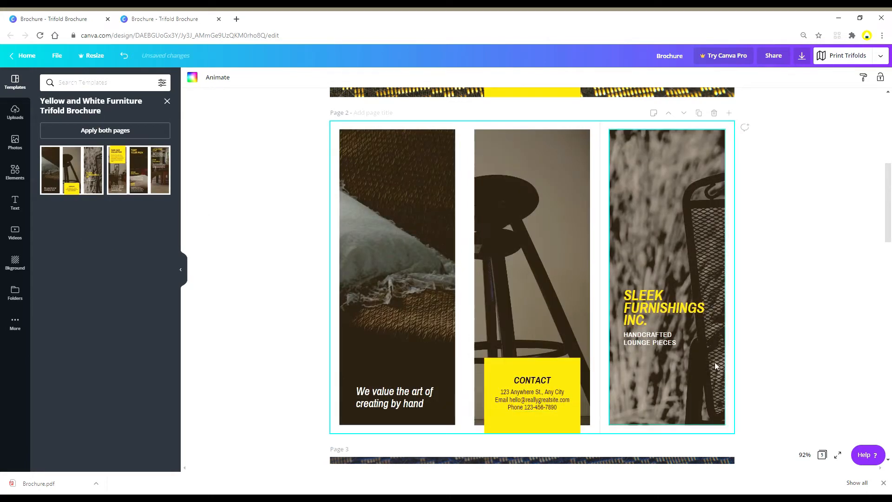
- Delete the template photos from page 2 and set the page's background color to black
left_click(690, 218)
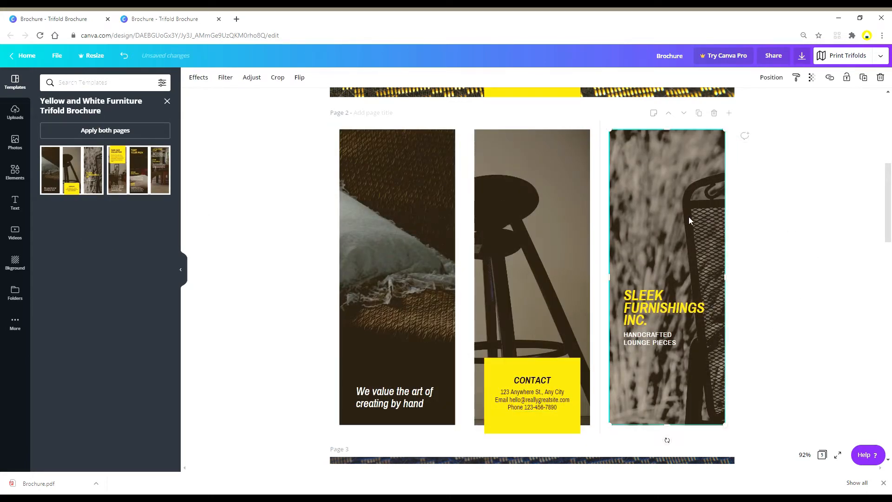
key("Delete")
left_click_drag(688, 217, 531, 302)
key("Delete")
left_click(395, 270)
key("Delete")
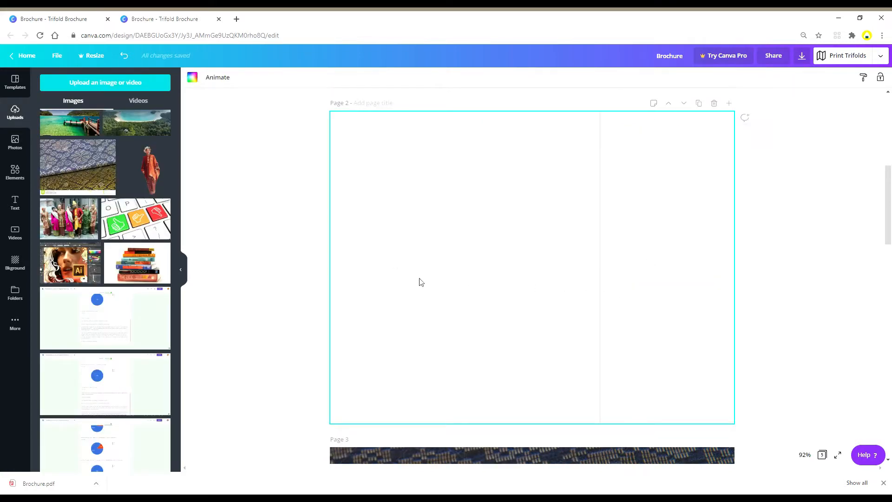
left_click(192, 77)
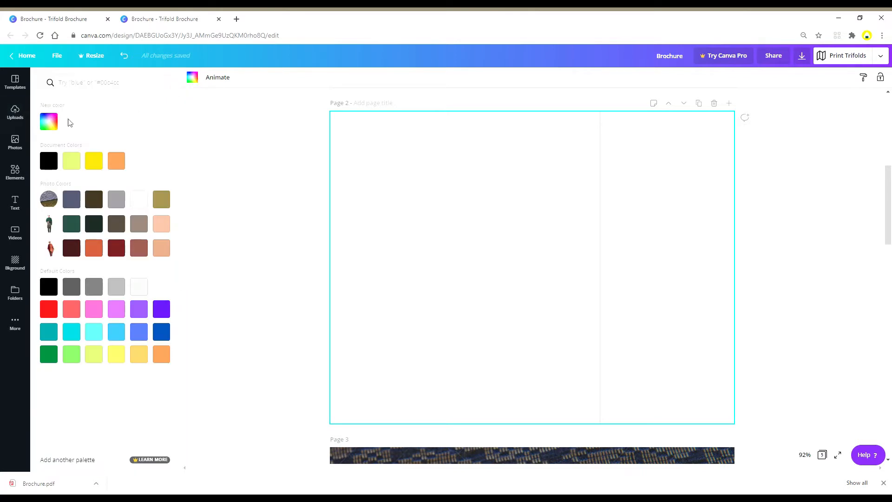
left_click(49, 166)
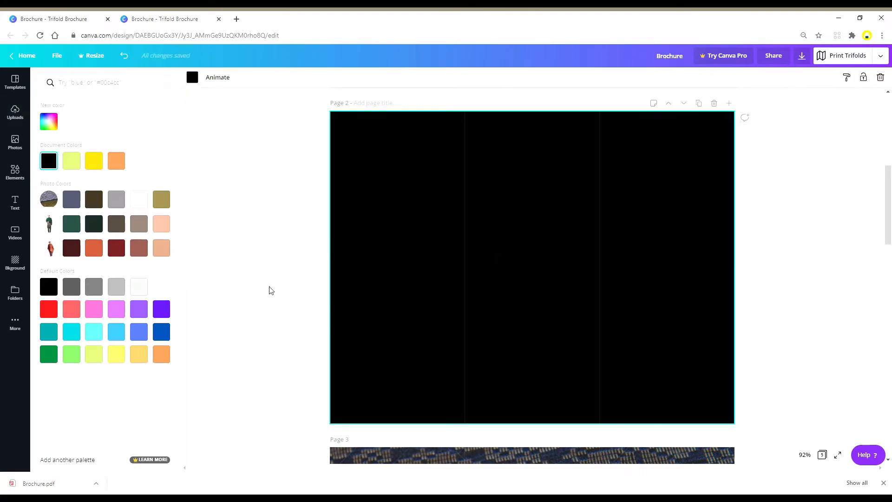
- Place the uploaded blue and gold woven fabric photo on page 2 and enlarge it to cover the whole page
left_click(19, 115)
scroll(98, 212, "up", 10)
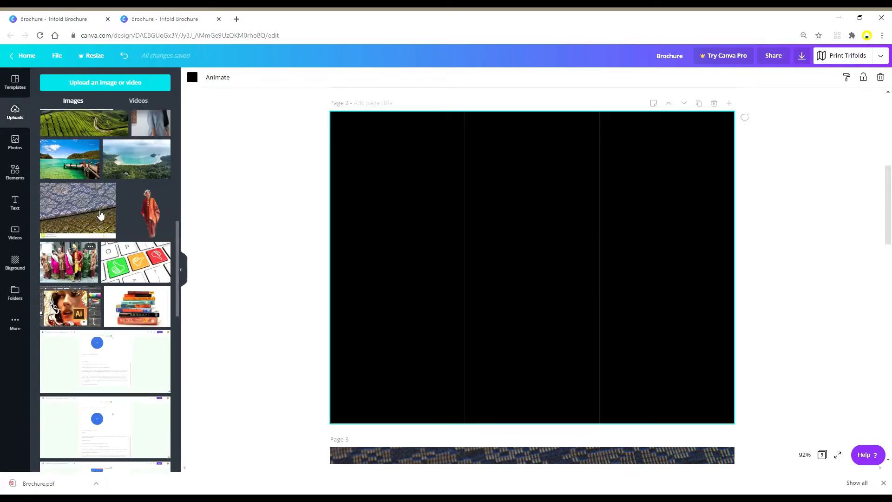
scroll(97, 212, "down", 1)
scroll(97, 210, "down", 7)
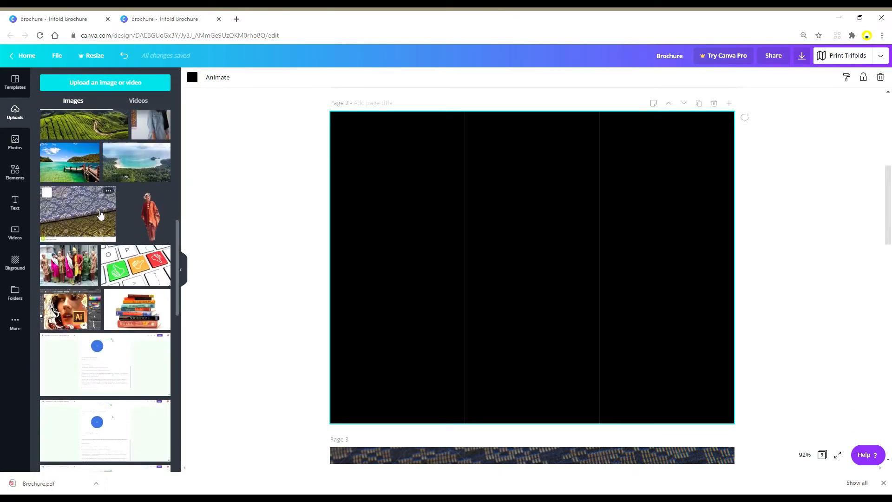
left_click(97, 210)
left_click_drag(534, 308, 629, 241)
left_click_drag(485, 296, 285, 487)
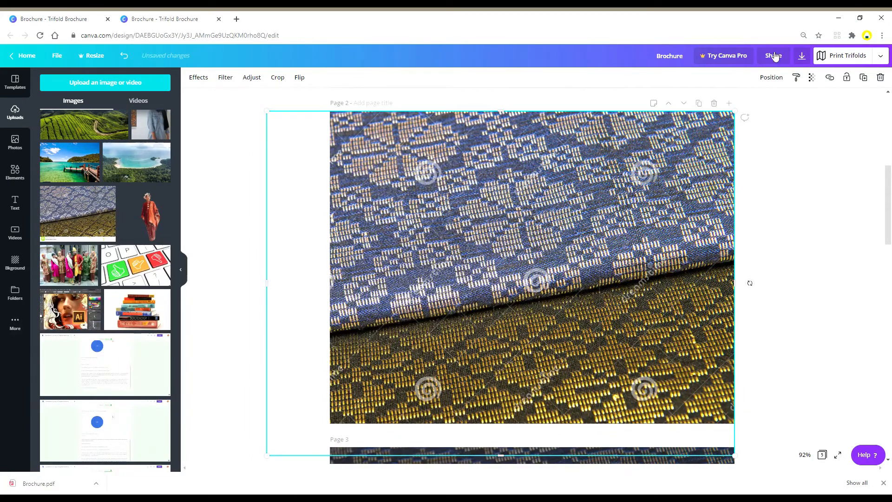
- Make the fabric photo partly transparent so the black background darkens it
left_click(813, 78)
left_click_drag(785, 99, 764, 112)
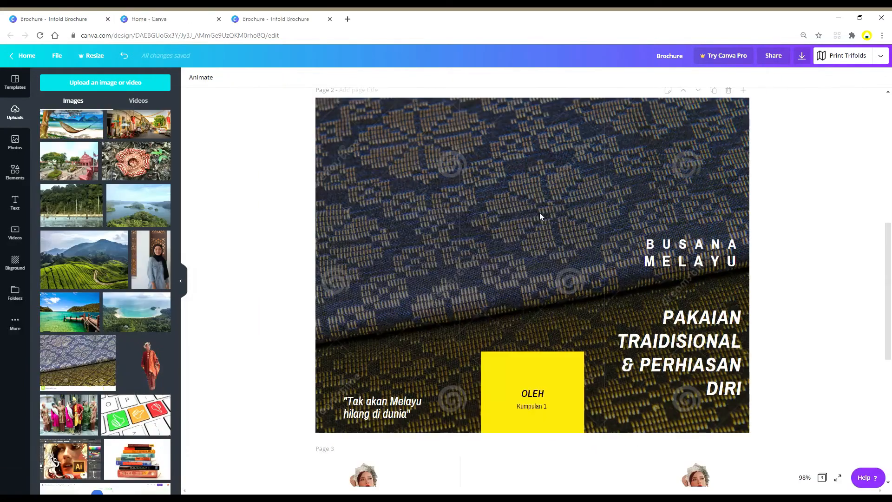
left_click(539, 213)
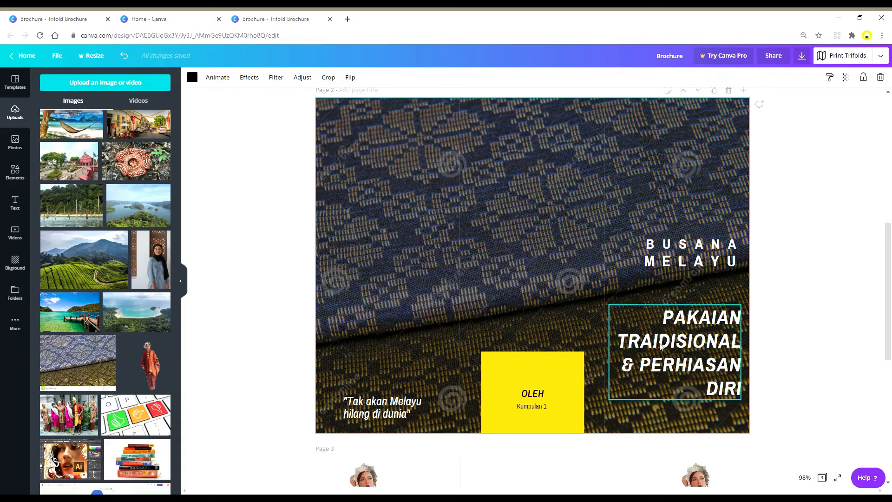
- Add the "Certificate of Completion" text combination to page 2 and move it above the yellow box
left_click(15, 204)
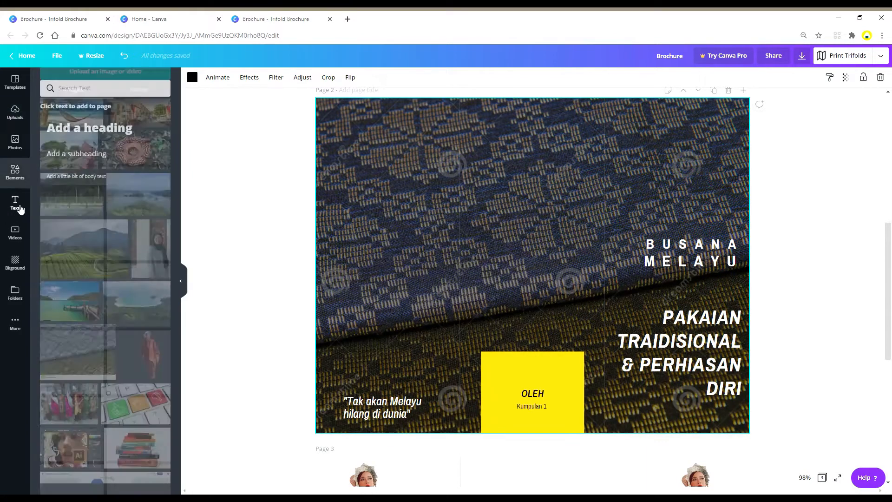
scroll(76, 304, "down", 5)
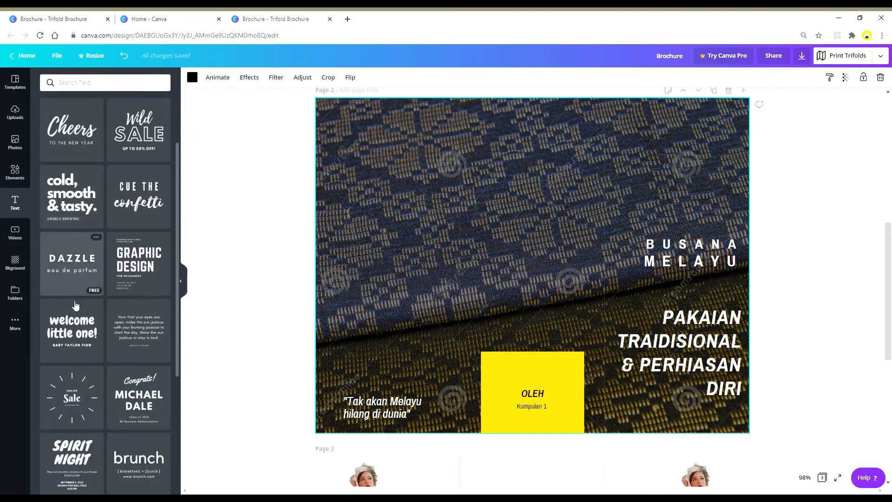
scroll(74, 304, "down", 7)
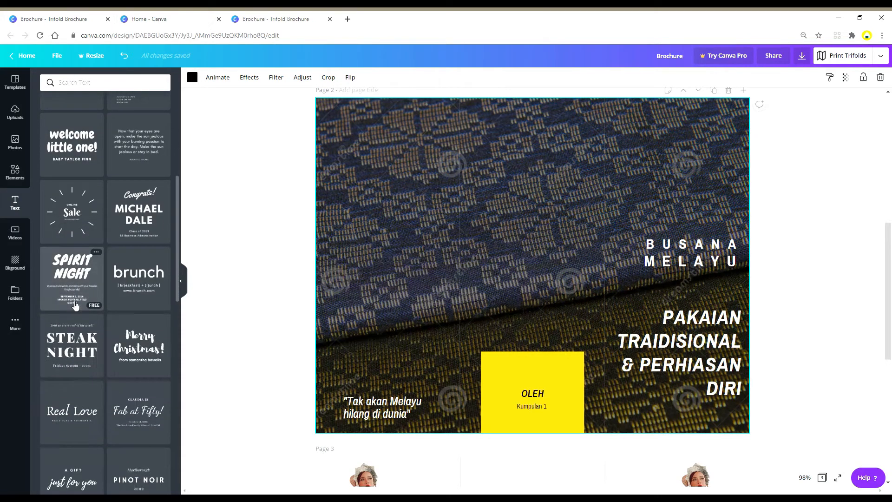
scroll(74, 307, "down", 12)
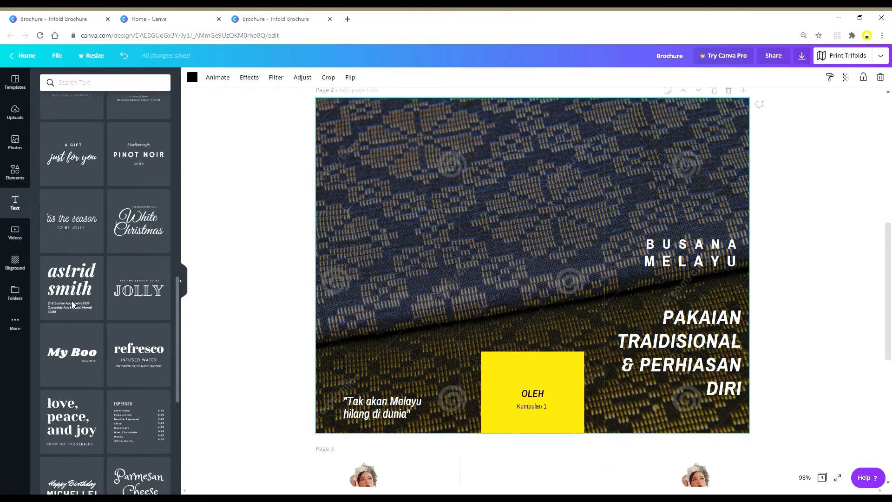
left_click(140, 321)
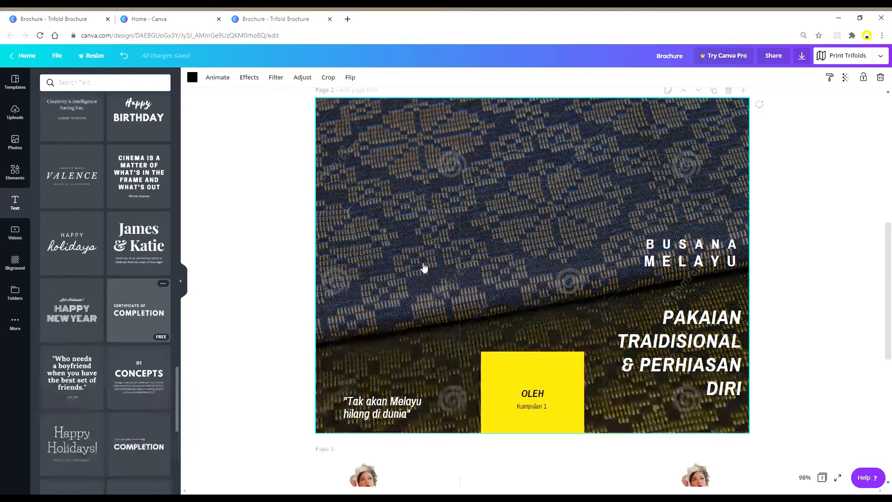
left_click_drag(481, 278, 453, 240)
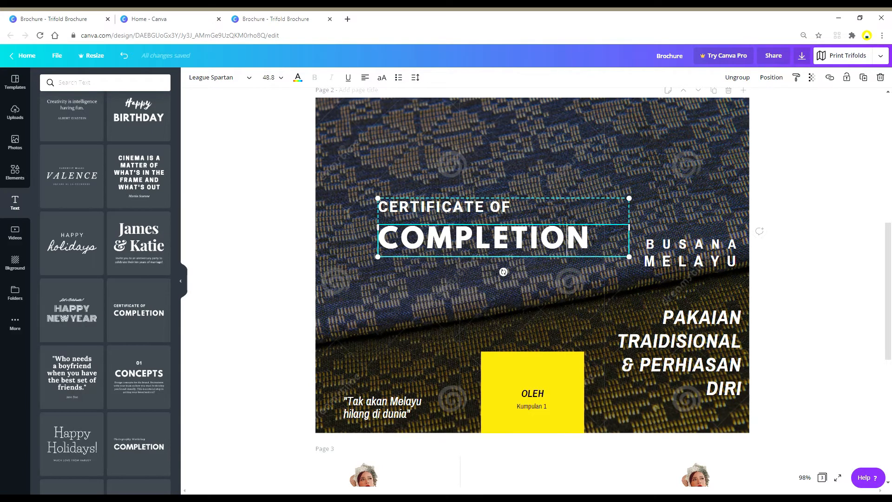
- Replace the word COMPLETION in the new text group with MELAYU
key("BackSpace")
key("BackSpace")
key("BackSpace")
key("BackSpace")
key("BackSpace")
key("BackSpace")
key("BackSpace")
key("BackSpace")
key("BackSpace")
key("BackSpace")
type("M")
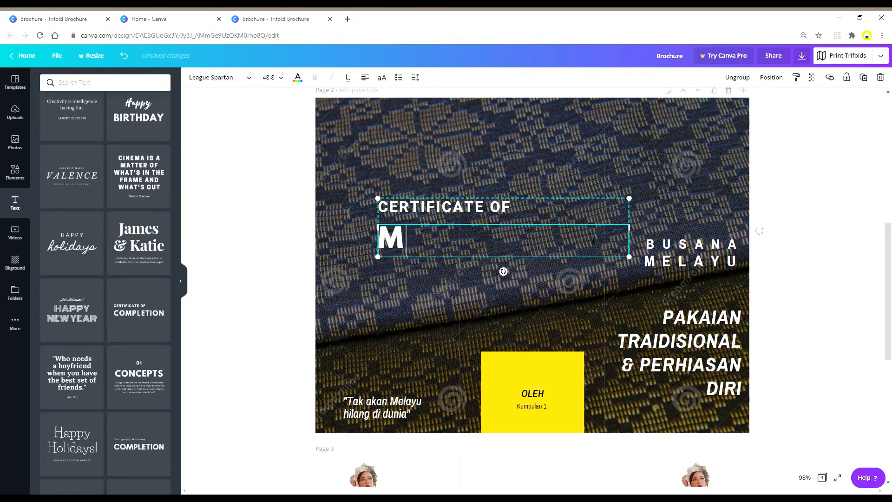
type("ELAYU")
- Replace the "CERTIFICATE OF" line above MELAYU with BUSANA
left_click(553, 205)
key("BackSpace")
key("BackSpace")
key("BackSpace")
key("BackSpace")
key("BackSpace")
key("BackSpace")
key("BackSpace")
key("BackSpace")
key("BackSpace")
key("BackSpace")
key("BackSpace")
key("BackSpace")
key("BackSpace")
key("BackSpace")
type("BUSANA")
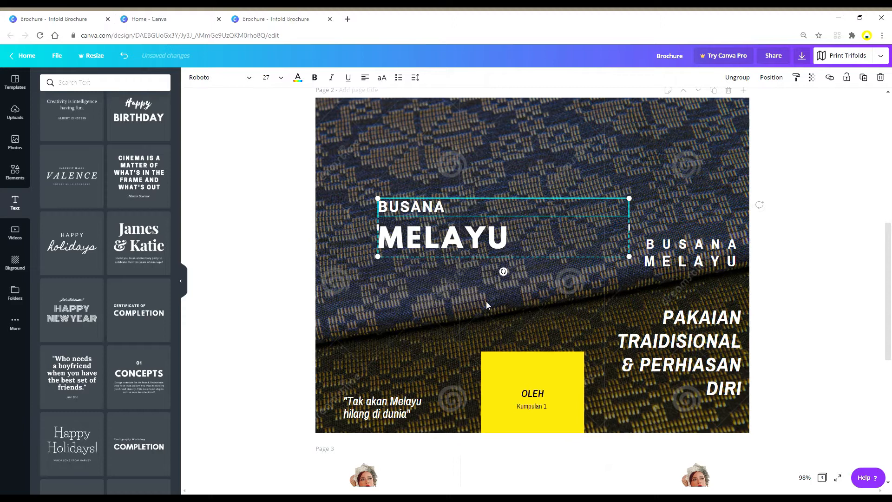
left_click(532, 264)
- Widen the letter spacing of the new BUSANA MELAYU text group and rotate it to read vertically on the left brochure panel
left_click(464, 238)
left_click(416, 78)
left_click_drag(481, 111, 492, 104)
left_click(453, 261)
mouse_move(435, 243)
left_mouse_down()
mouse_move(529, 226)
mouse_move(428, 226)
left_mouse_up()
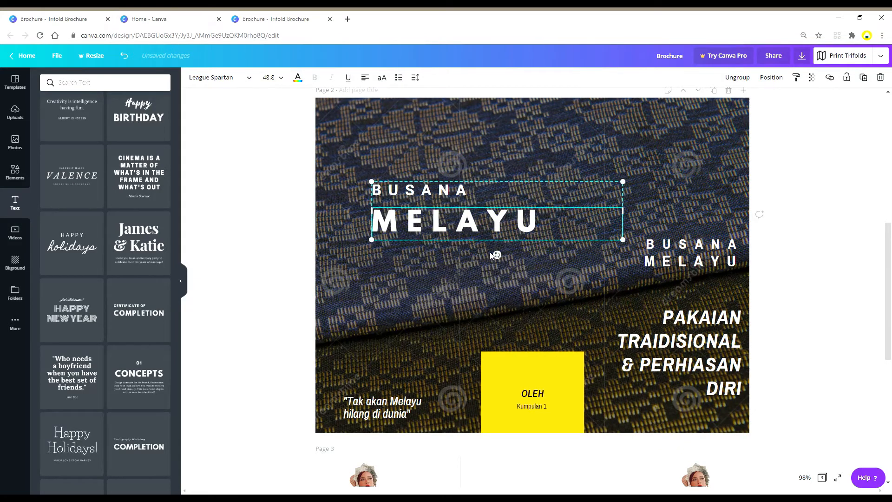
left_click_drag(497, 255, 465, 303)
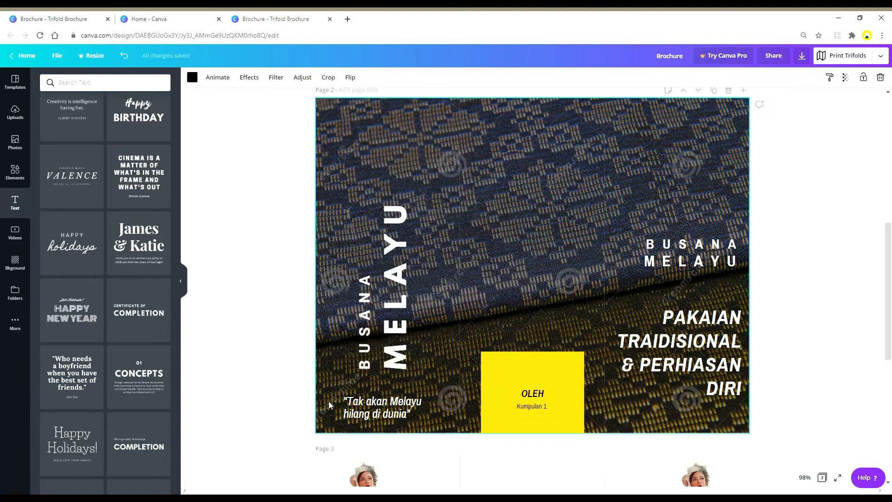
- Move the "Tak akan Melayu hilang di dunia" quote to the middle panel above the yellow box
left_click(374, 415)
left_click_drag(383, 407, 517, 227)
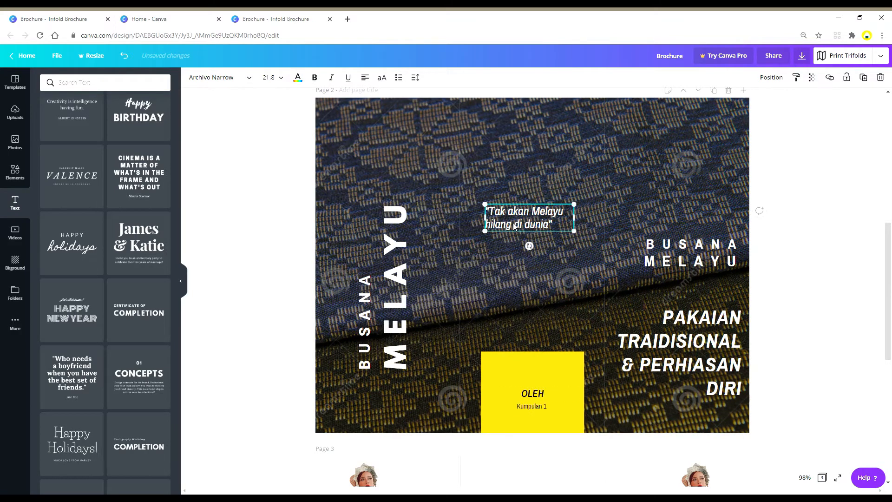
left_click(492, 215)
left_click(546, 272)
left_click(536, 218)
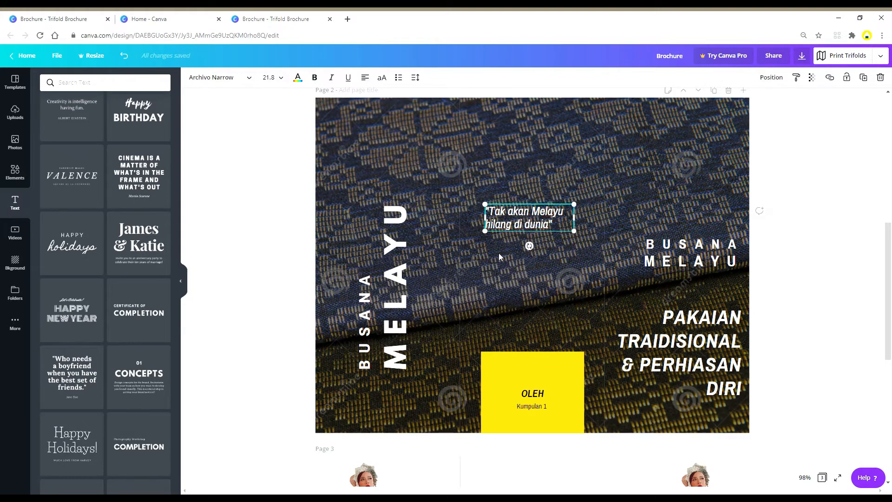
- Set the quote's font size to 36 and center-align it in a wider text box on the middle panel
left_click(287, 80)
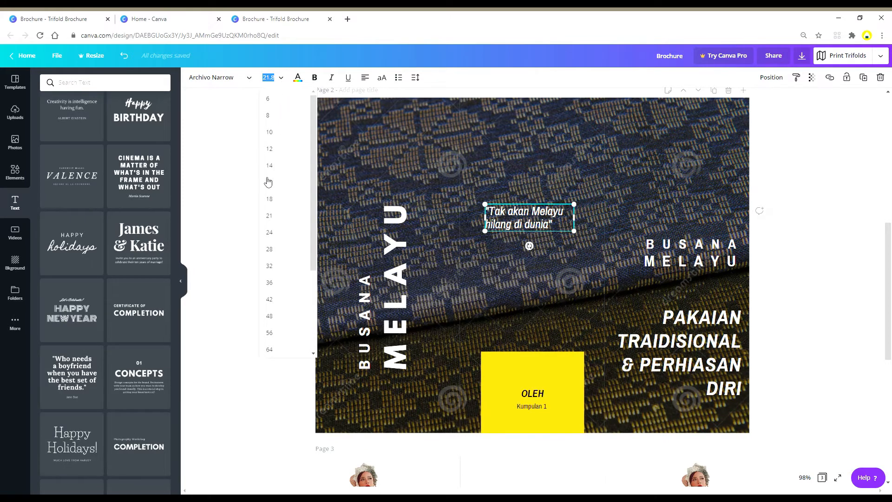
scroll(275, 203, "down", 3)
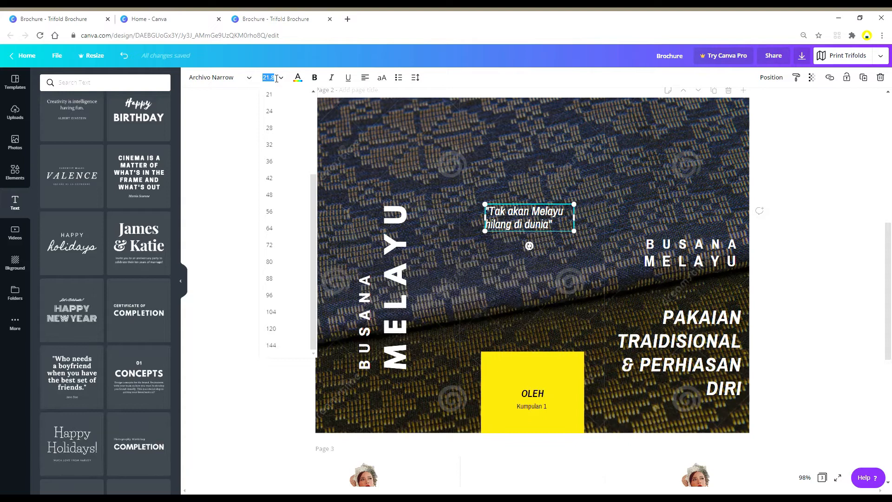
left_click(269, 161)
left_click_drag(577, 252, 600, 252)
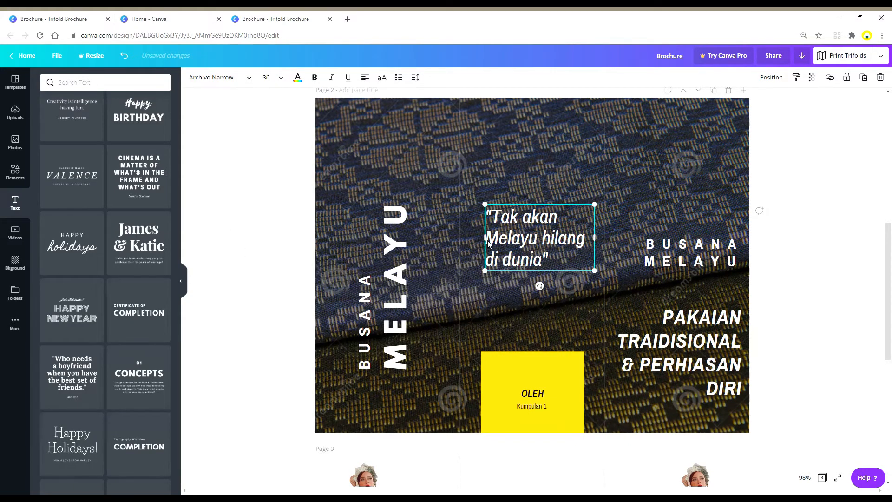
left_click_drag(491, 243, 482, 246)
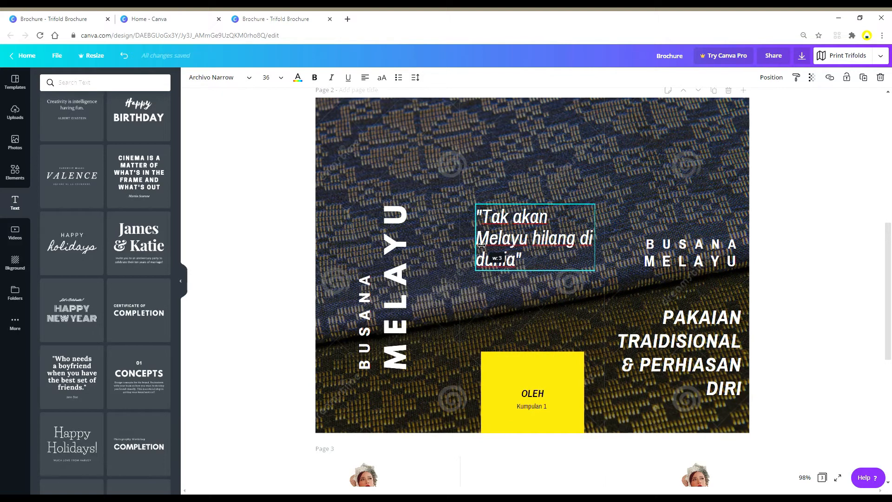
left_click(365, 77)
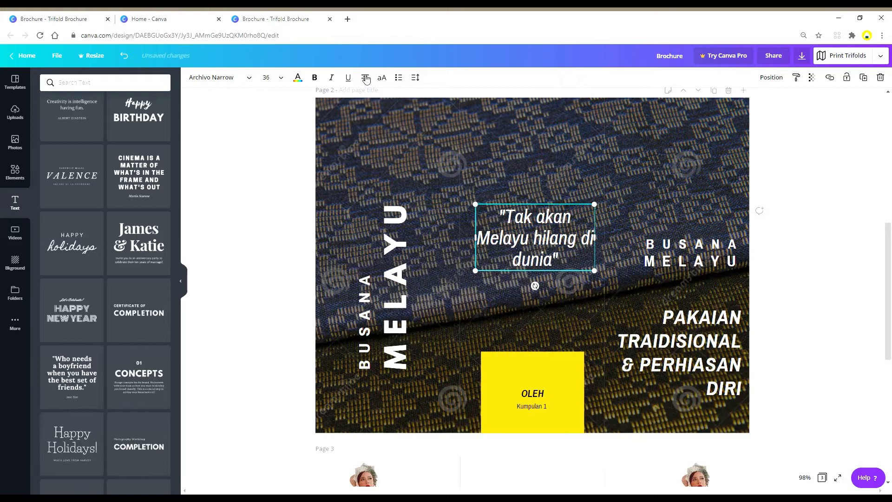
left_click(548, 322)
- Add the group members' names on separate lines below "Kumpulan 1" in the yellow OLEH box
left_click(537, 397)
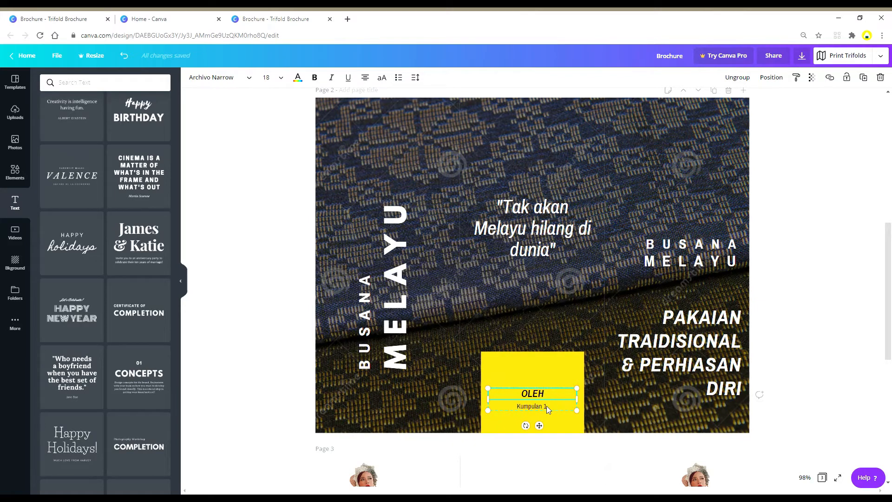
left_click(548, 407)
key("Return")
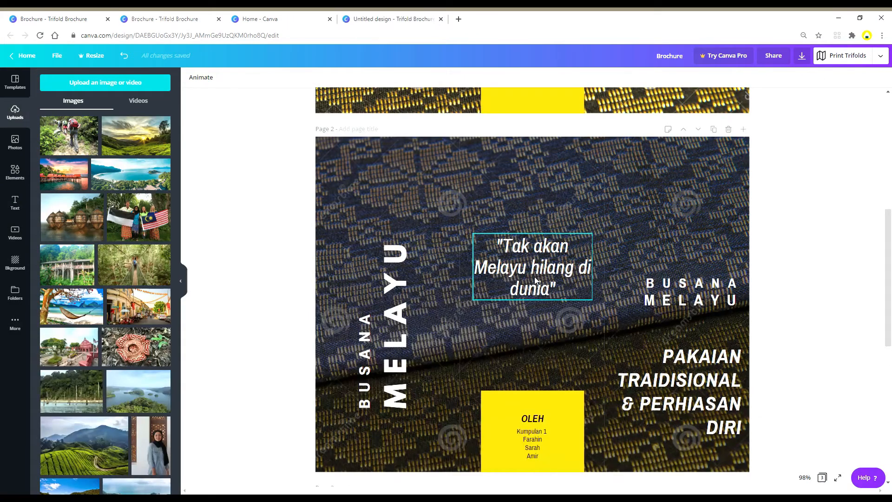
- Add a new page after page 2 and delete the fabric background image from it
scroll(532, 278, "down", 1)
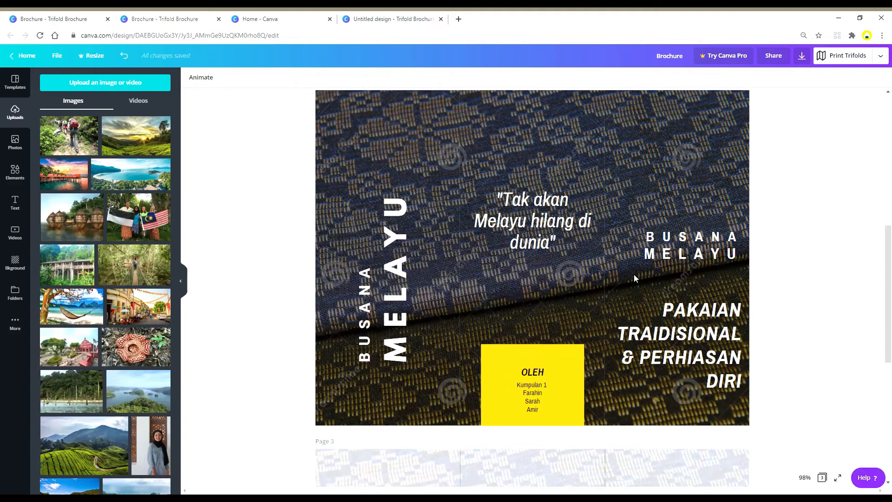
scroll(634, 275, "down", 2)
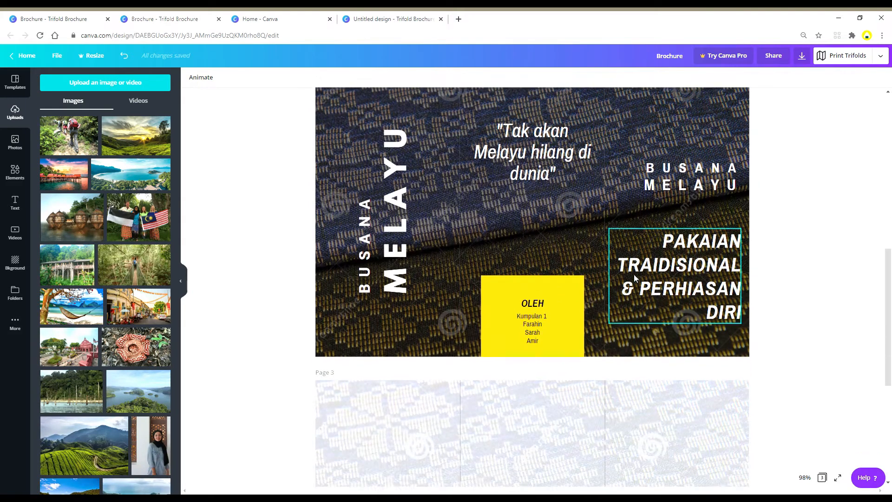
scroll(679, 290, "up", 3)
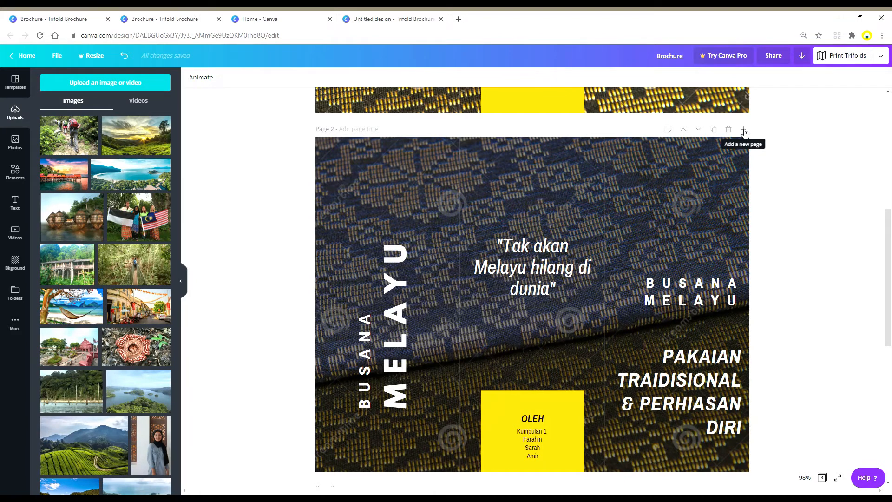
left_click(744, 130)
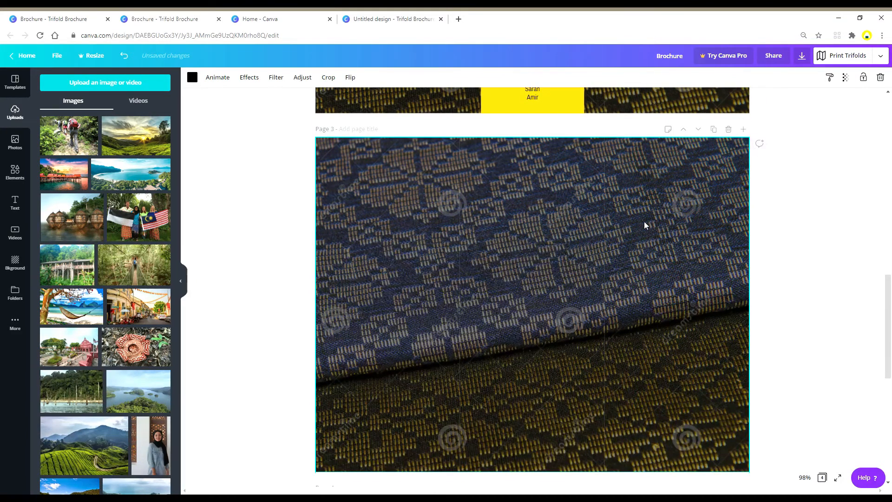
scroll(517, 294, "up", 3)
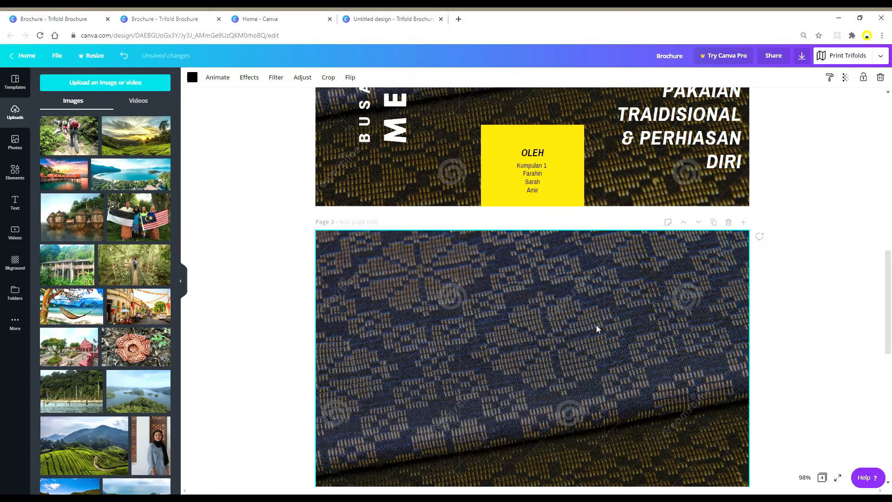
scroll(555, 346, "down", 2)
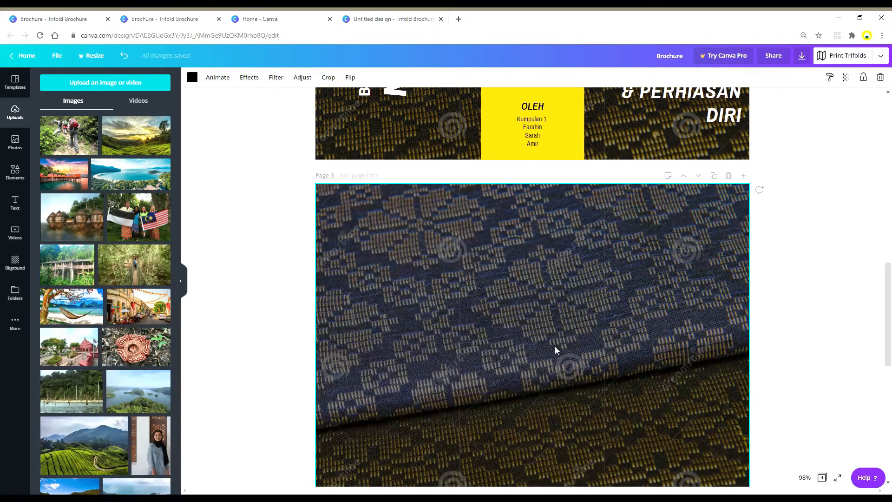
key("Delete")
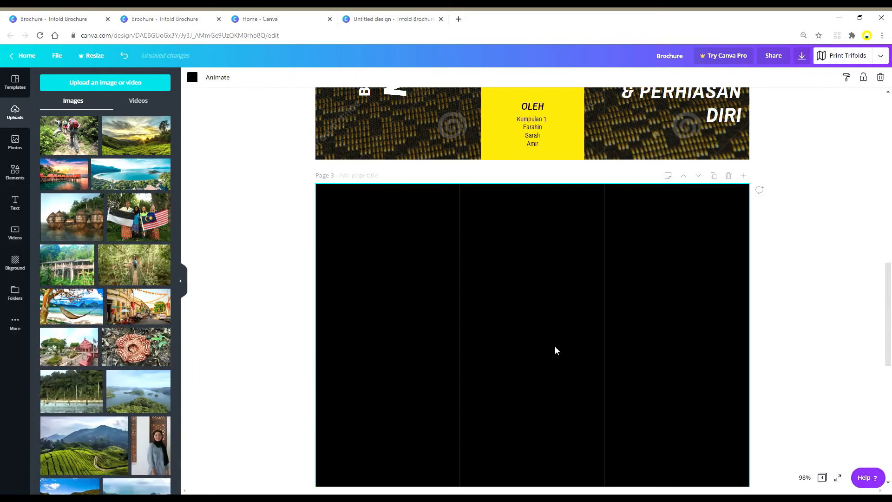
scroll(555, 346, "down", 2)
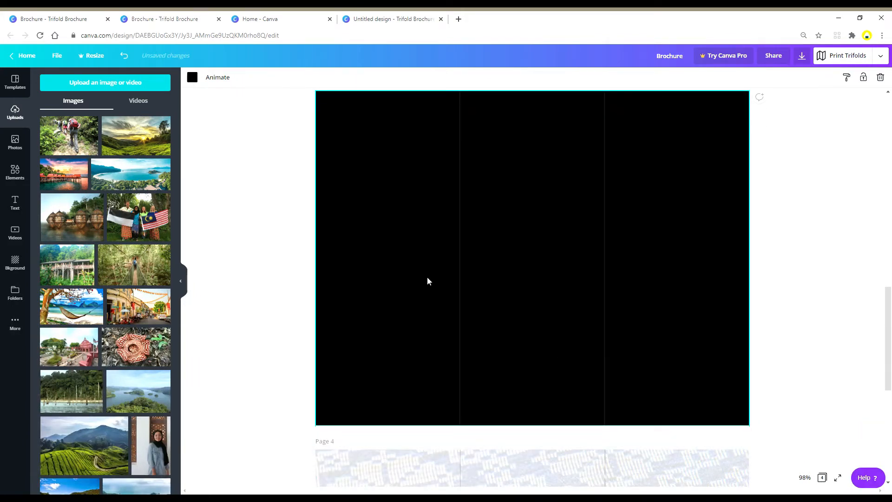
- Remove the black background colour from the new page 3, leaving it plain white
left_click(192, 77)
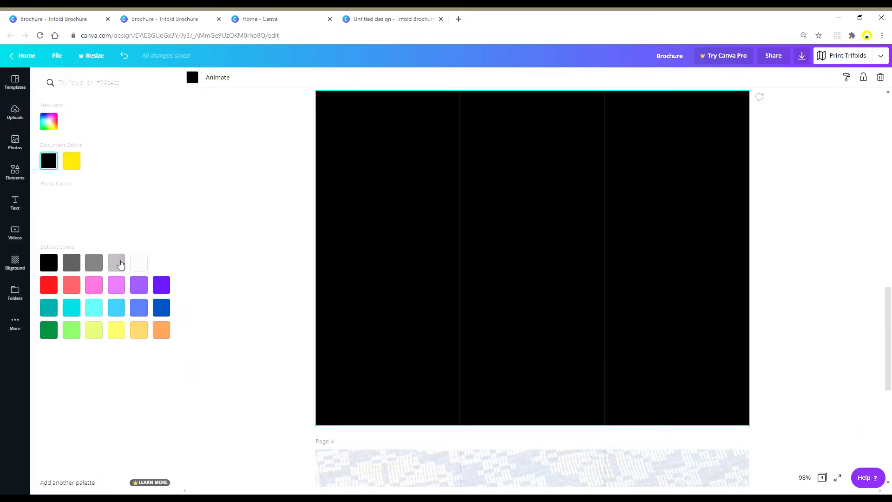
left_click(99, 162)
left_click(51, 165)
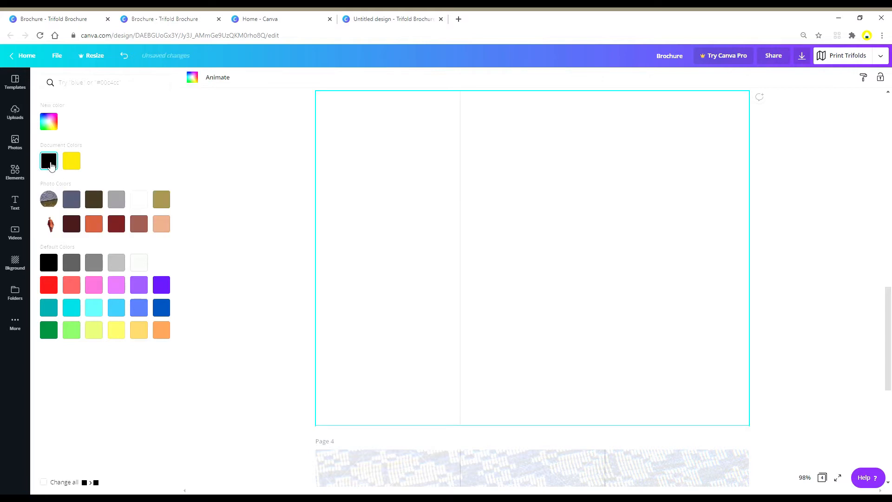
left_click(51, 165)
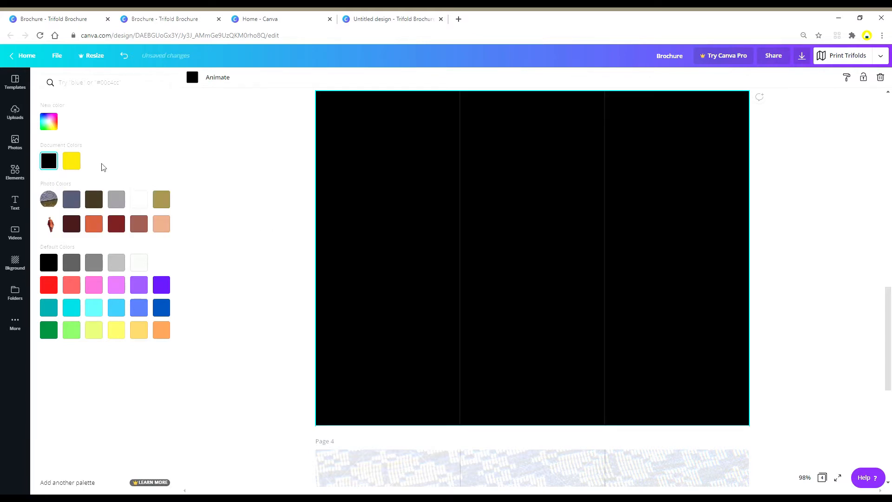
key("Delete")
scroll(576, 310, "up", 2)
scroll(575, 314, "down", 2)
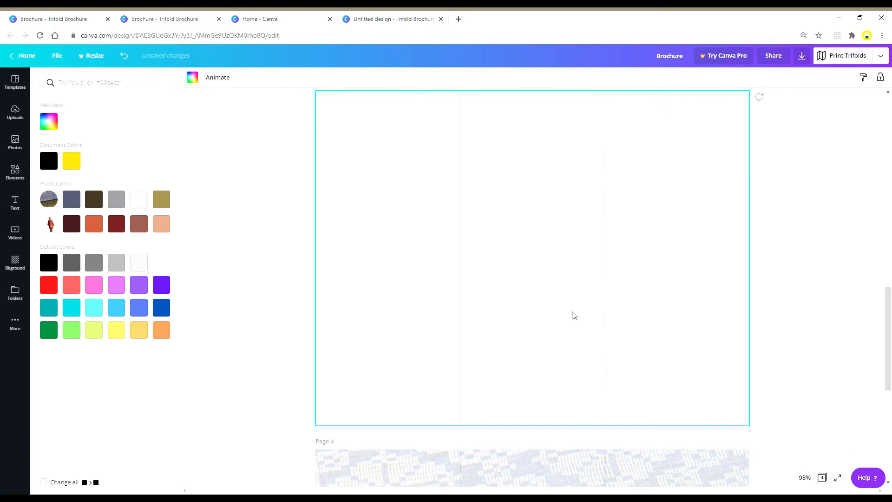
- Upload the picture of the man in green Baju Melayu and add it to page 3
left_click(21, 120)
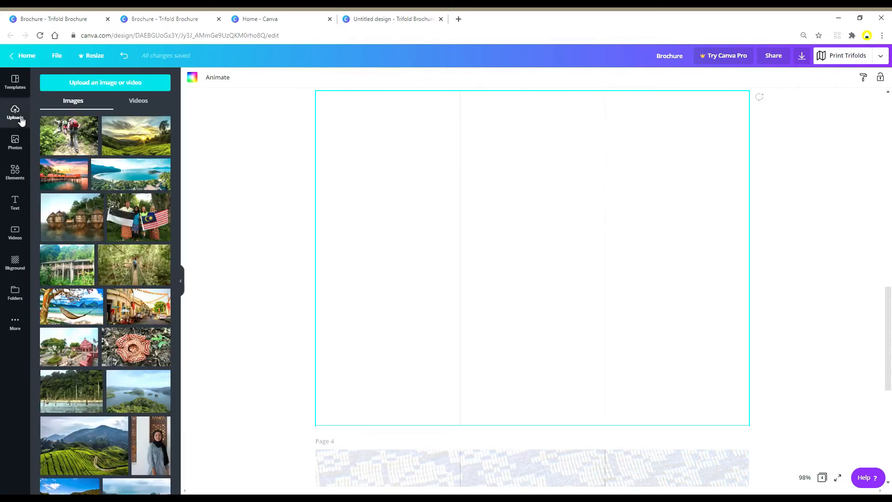
left_click(93, 87)
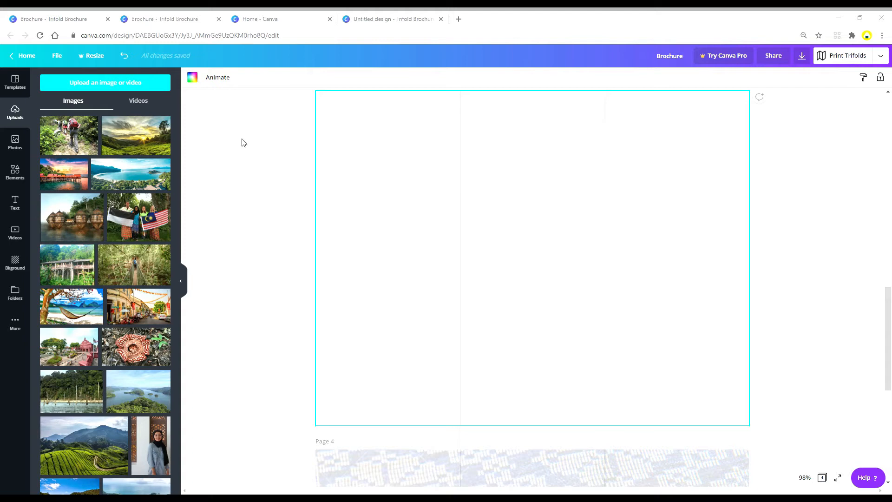
left_click(614, 454)
left_click(60, 146)
scroll(531, 311, "up", 1)
- Crop both sides of the man's picture close to his figure and move it slightly sideways on the middle panel
double_click(531, 311)
left_click_drag(451, 180, 497, 179)
left_click_drag(615, 180, 569, 179)
left_click(203, 78)
scroll(493, 275, "down", 1)
left_click_drag(532, 264, 501, 260)
scroll(502, 260, "up", 1)
left_click(655, 325)
- Add the uploaded songket fabric photo to page 3 and set it as the page background
scroll(298, 256, "down", 1)
scroll(298, 255, "up", 1)
scroll(105, 279, "down", 8)
left_click(78, 259)
left_click_drag(515, 327, 615, 248)
right_click(568, 246)
left_click(587, 330)
- Adjust the fabric photo's position within the page 3 background
double_click(581, 298)
left_click_drag(482, 333, 481, 316)
left_click(203, 77)
left_click_drag(482, 316, 245, 473)
- Fade the fabric background by lowering its opacity and nudge the man's picture on the middle panel
left_click(812, 78)
left_click_drag(791, 99, 766, 106)
left_click(808, 214)
left_click_drag(504, 260, 502, 255)
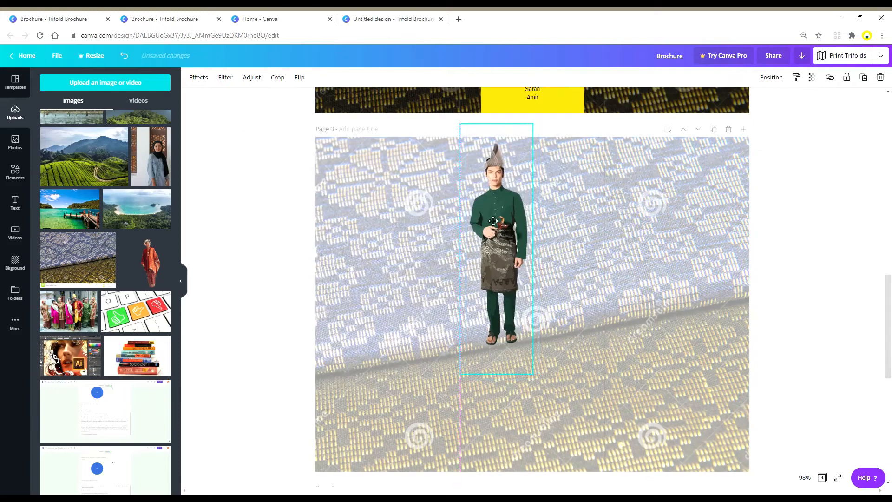
- Add the uploaded picture of the woman in red traditional dress and crop both sides close to her figure
left_click(149, 260)
scroll(530, 324, "down", 1)
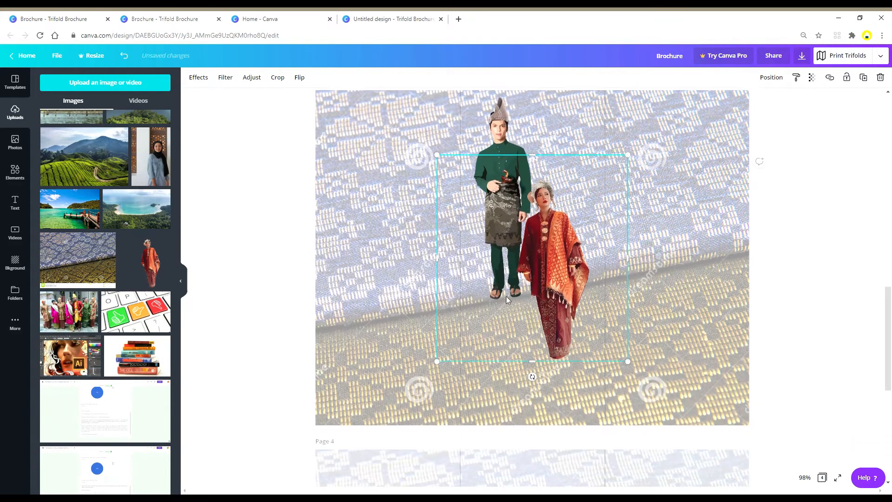
left_click_drag(441, 163, 512, 157)
left_click_drag(633, 157, 604, 157)
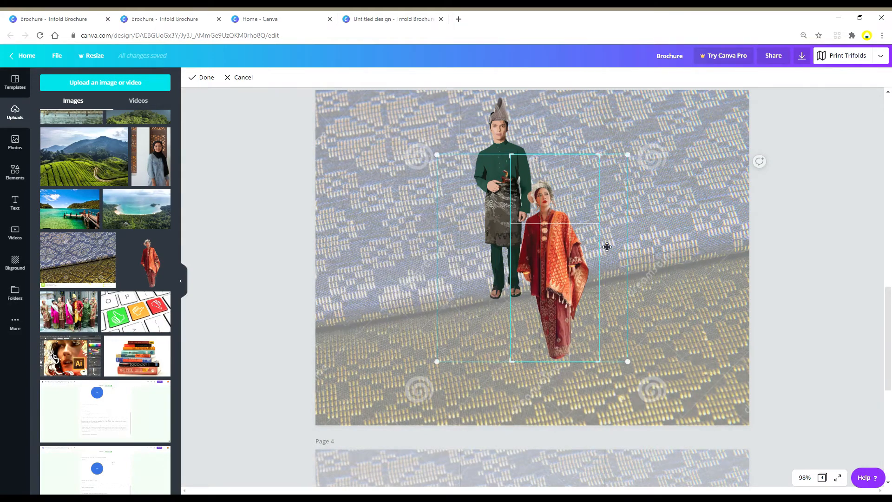
left_click(661, 363)
- Tilt the woman's picture slightly clockwise, move it to the lower part of the third panel and enlarge it a little
left_click_drag(555, 377, 542, 376)
left_click_drag(548, 270, 696, 326)
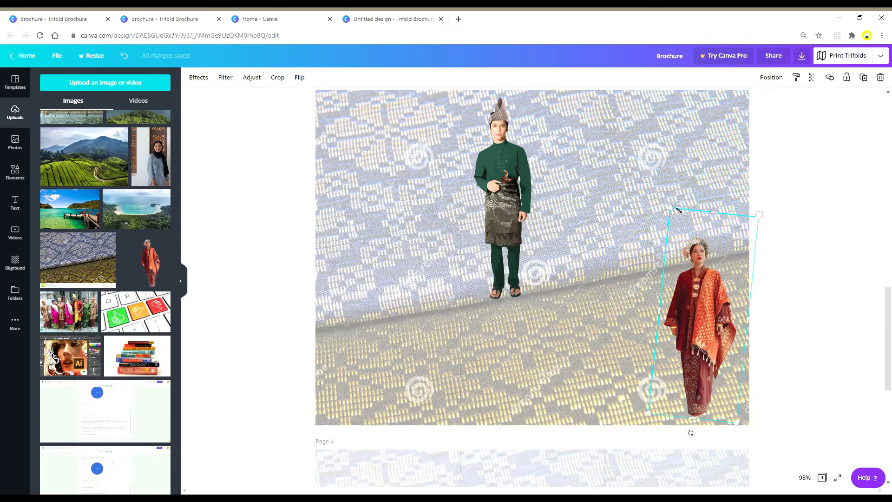
left_click_drag(674, 213, 669, 205)
- Shrink the man's picture slightly and reposition it at the upper edge of the middle panel
left_click(507, 167)
left_click_drag(545, 334, 535, 318)
left_click_drag(508, 239, 507, 244)
left_click(581, 270)
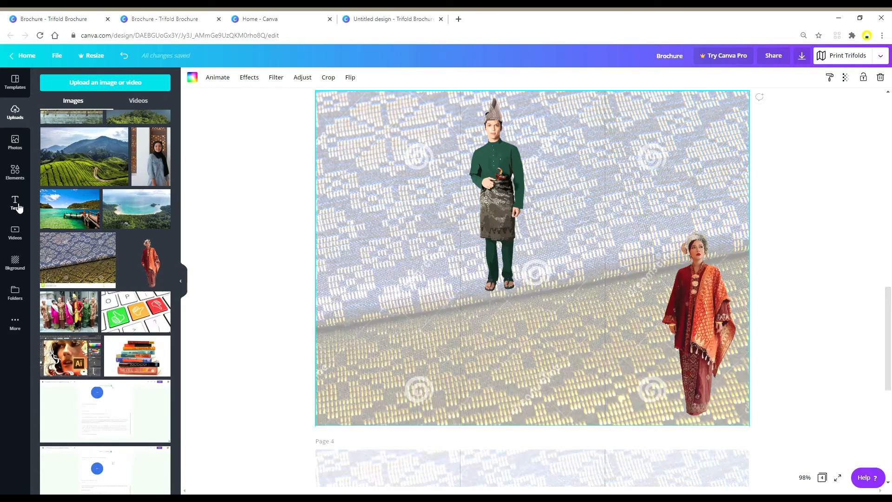
- Add the "Now that your eyes are open" quote text template to page 3 and move it slightly lower
left_click(19, 208)
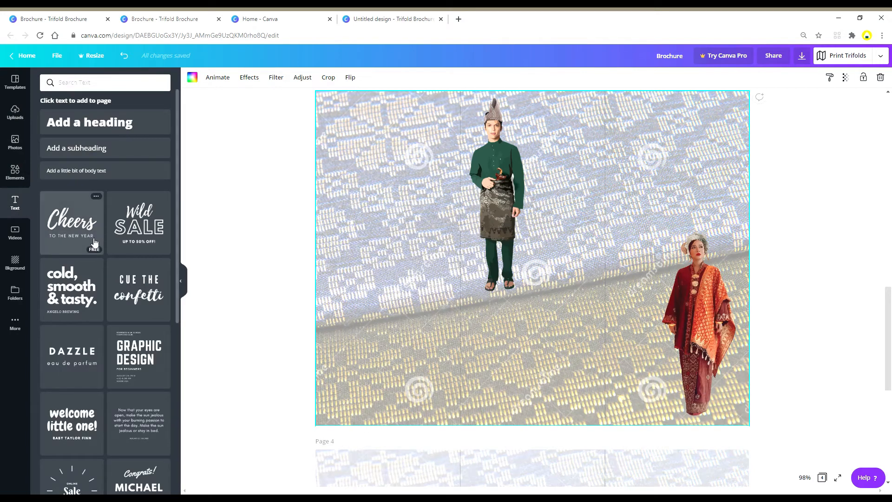
scroll(94, 242, "down", 6)
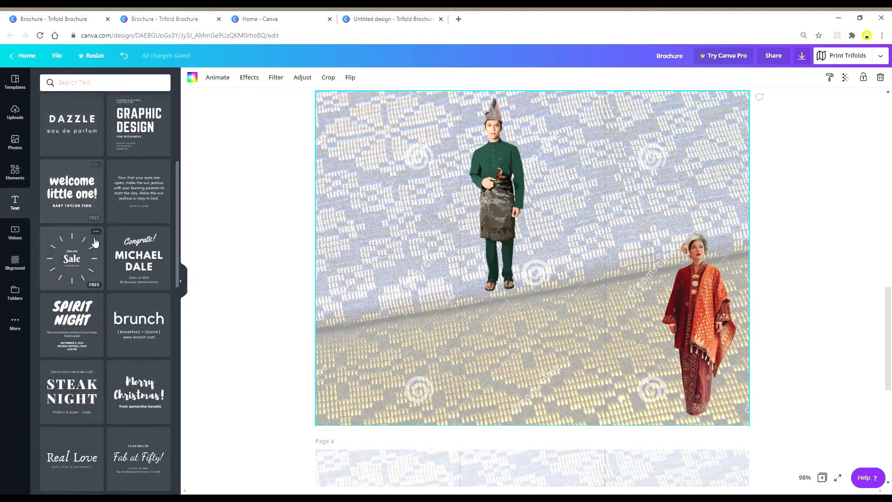
scroll(94, 241, "up", 1)
left_click(151, 191)
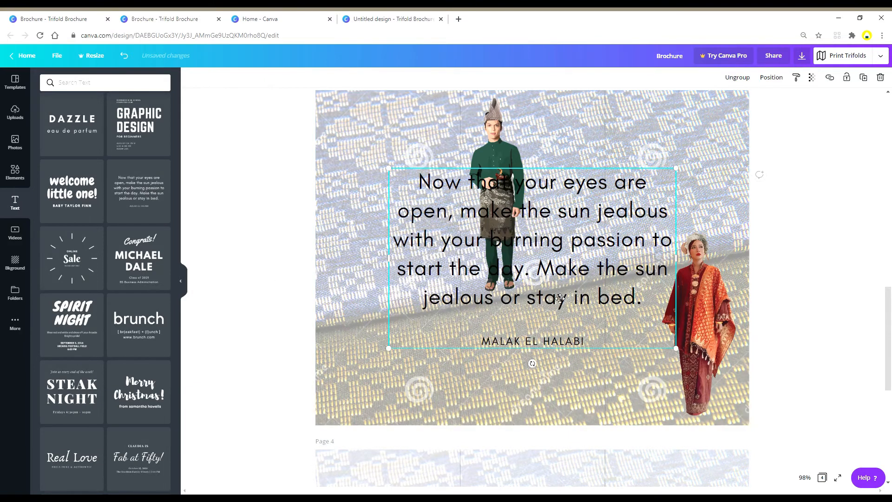
left_click_drag(560, 298, 541, 333)
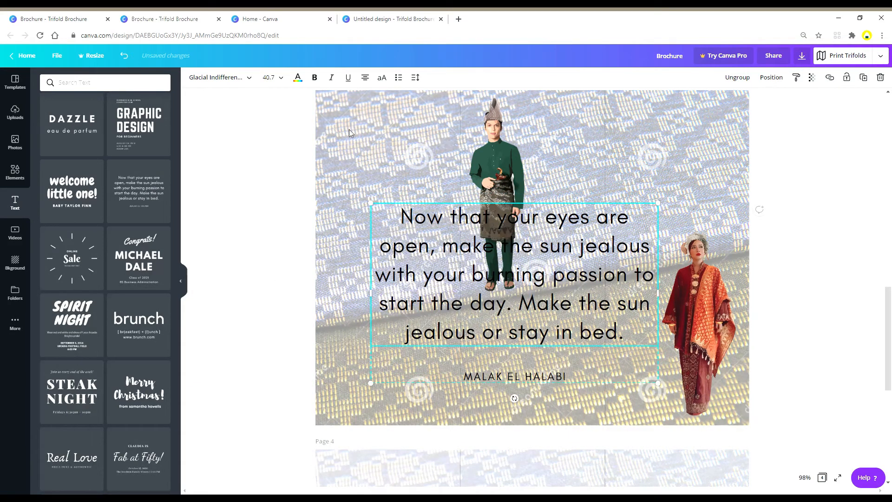
- Reduce the quote to a lone paragraph at font size 14 and place it below the man on the middle panel
left_click(584, 165)
left_click(542, 259)
left_click(282, 78)
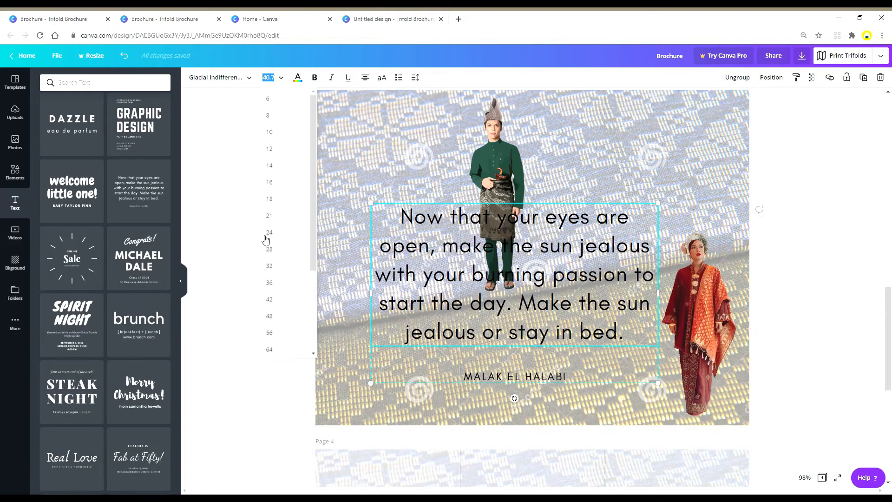
scroll(281, 250, "down", 1)
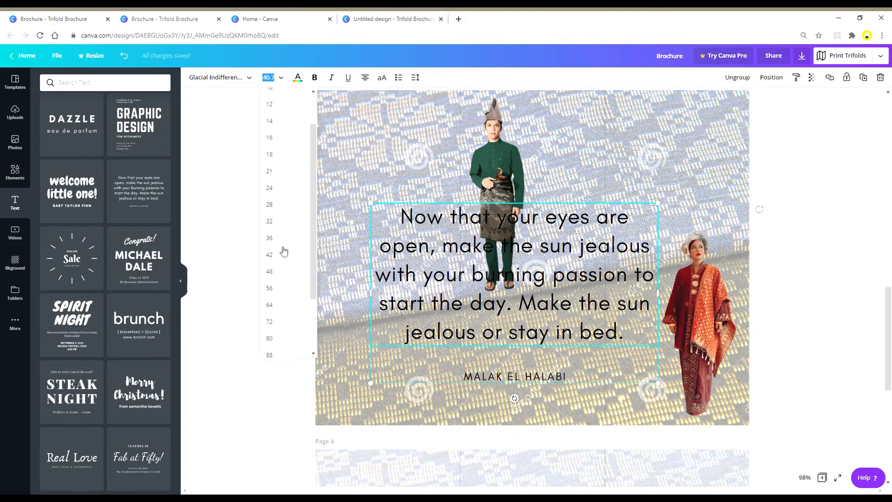
left_click(270, 186)
left_click(288, 80)
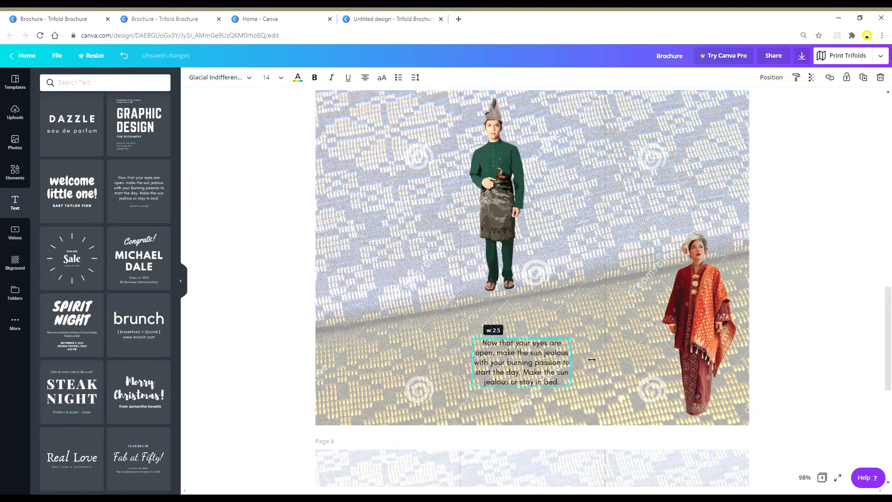
left_click_drag(591, 359, 548, 364)
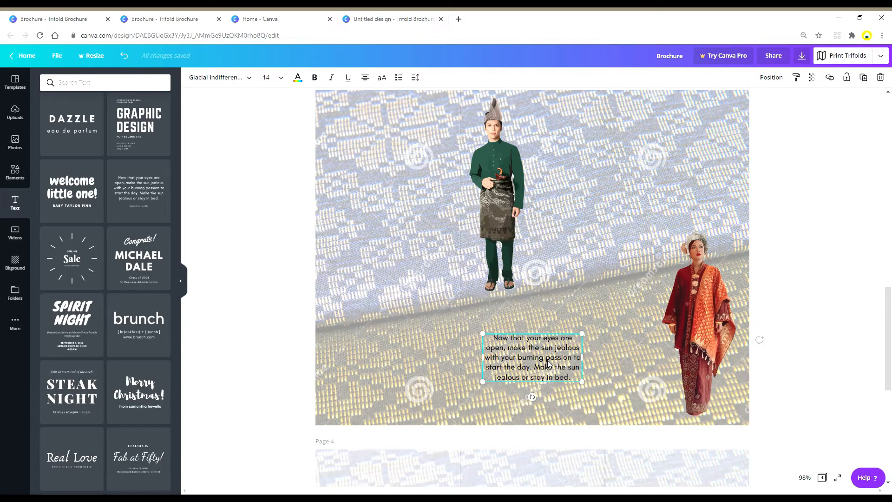
- Copy the quote paragraph and place the copy above the woman on the third panel
left_click(653, 172)
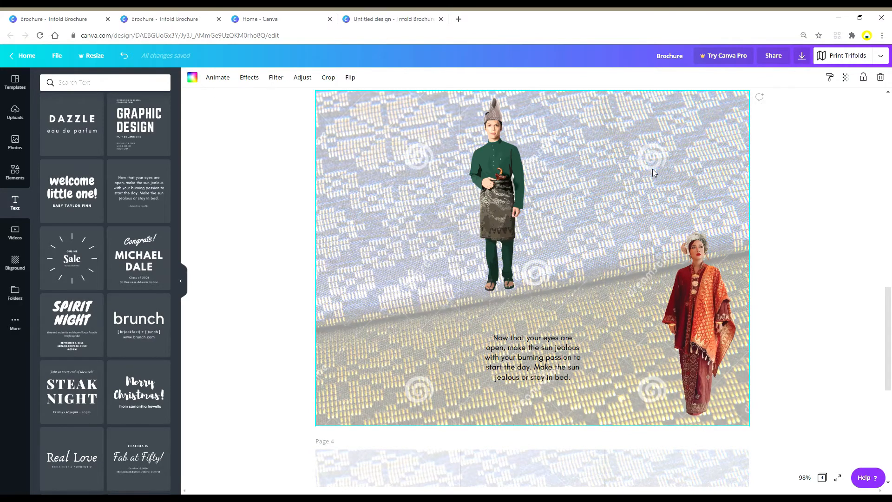
type("Now that your eyes are open, make the sun jealous with your burning passion to start the day. Make the sun jealous or stay in bed.")
left_click_drag(550, 332, 690, 135)
left_click(570, 235)
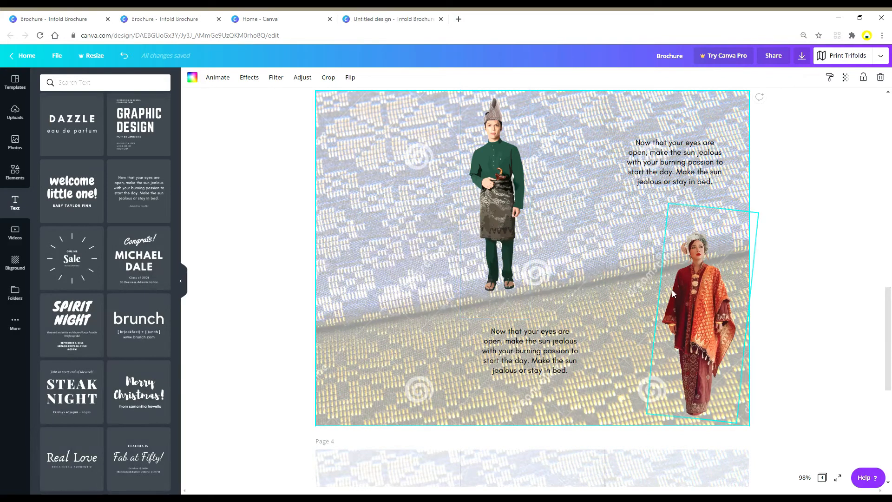
- Add the MERRY & BRIGHT text template to page 3 and replace its heading with BAJU MELAYU
scroll(137, 248, "down", 2)
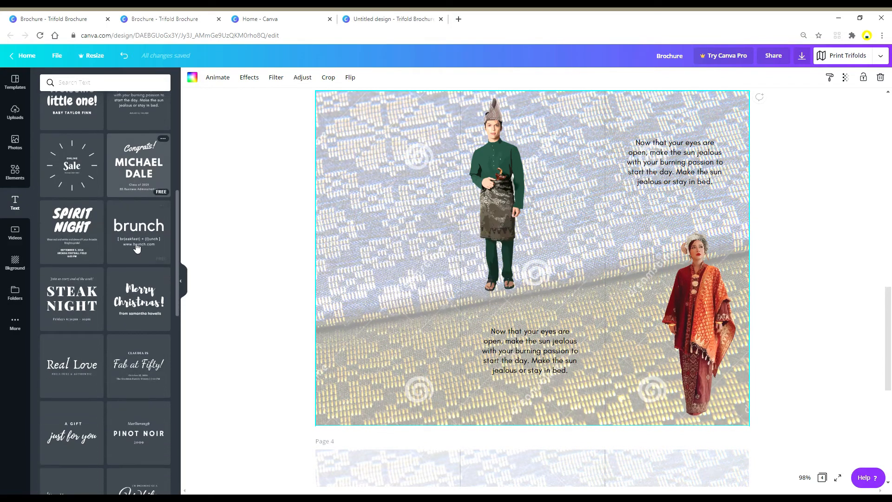
scroll(137, 249, "down", 5)
left_click(139, 403)
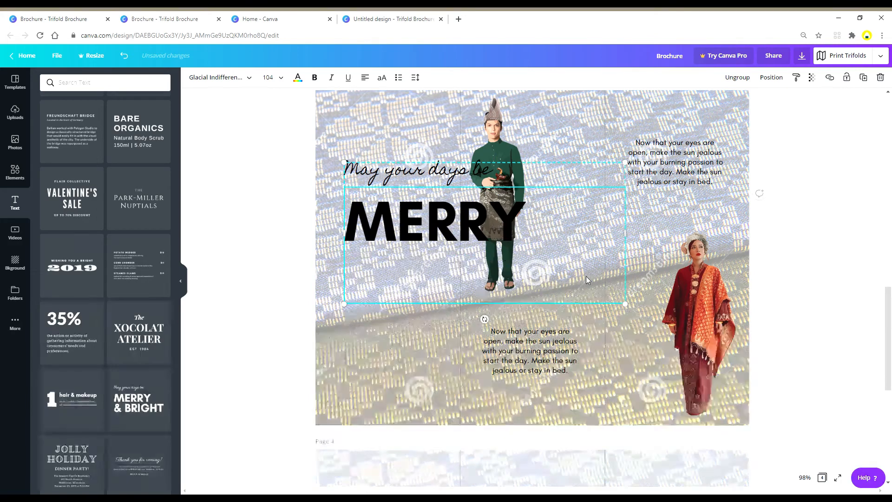
type("BAJU MELAYU")
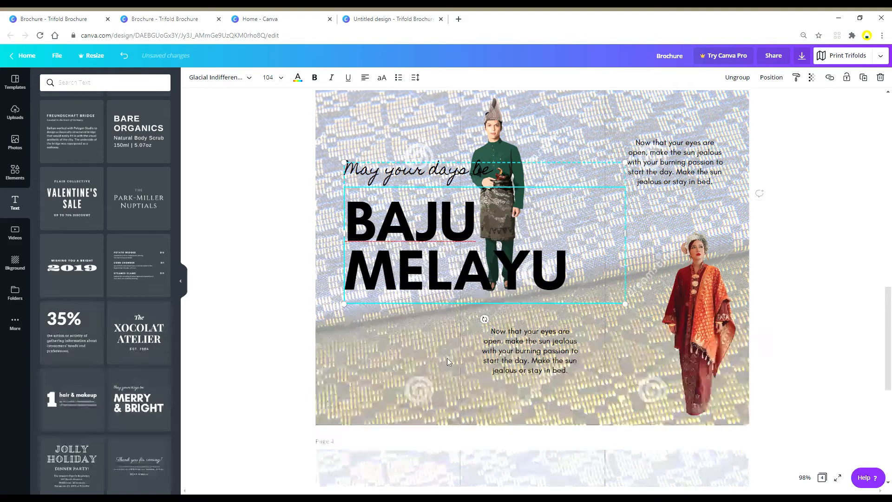
- Delete the "May your days be" script line above the BAJU MELAYU heading
left_click(389, 334)
left_click(477, 171)
key("Delete")
left_click(429, 271)
left_click(446, 362)
- Set the BAJU MELAYU heading to font size 48, narrow it onto two lines and move it beside the man's legs
left_click(409, 267)
left_click(280, 78)
left_click(275, 195)
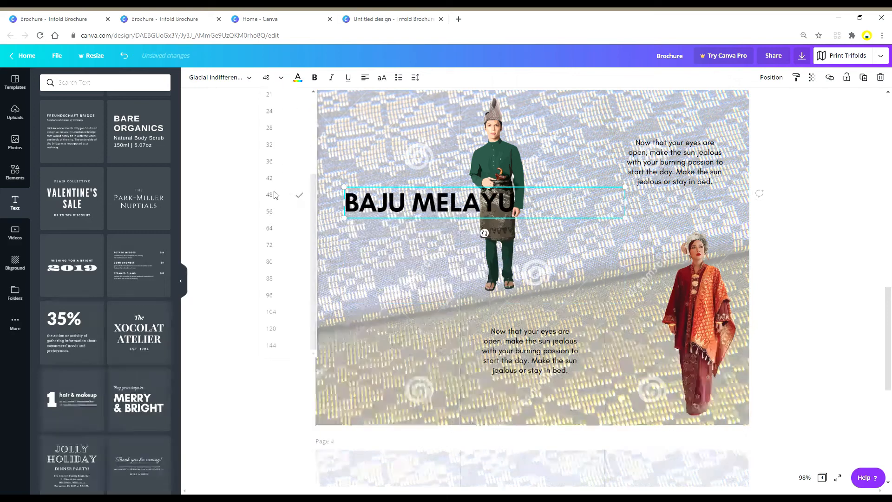
left_click_drag(625, 202, 486, 202)
left_click_drag(438, 240, 613, 282)
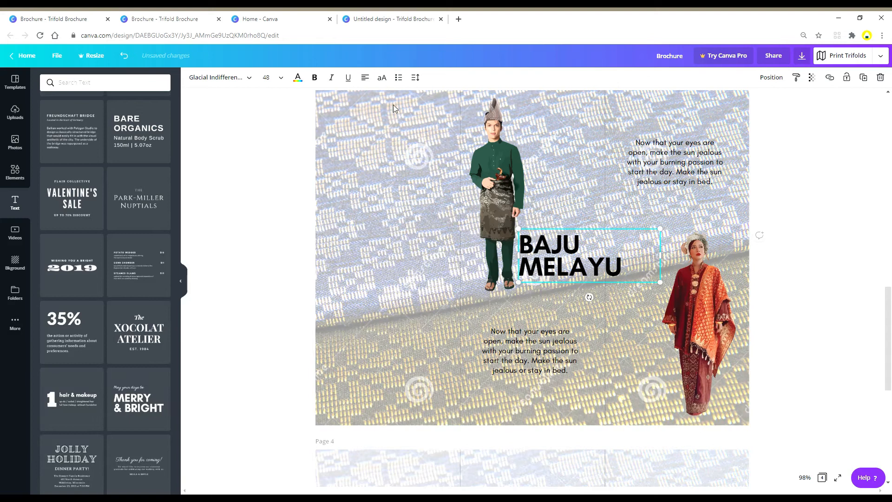
- Set the BAJU MELAYU heading's font size to 32, narrow its box and move it beside the man's upper body
left_click(285, 80)
left_click(284, 174)
left_click_drag(666, 244, 601, 245)
left_click_drag(563, 254, 570, 177)
left_click(611, 275)
- Duplicate the BAJU MELAYU heading directly below the original and change the copy's text to CEKAK MUSANG on two lines
key("ctrl+d")
left_click_drag(553, 217, 578, 219)
left_click(602, 224)
key("BackSpace")
key("BackSpace")
key("BackSpace")
key("BackSpace")
key("BackSpace")
key("BackSpace")
key("BackSpace")
key("BackSpace")
key("BackSpace")
key("BackSpace")
key("BackSpace")
type("CEKAK")
key("Return")
type("MUSANG")
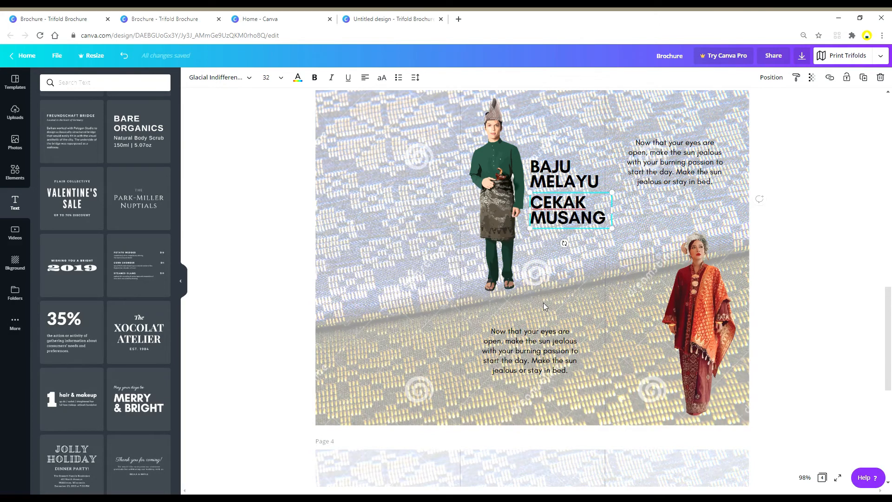
- Change the CEKAK MUSANG heading's text colour to the green default swatch and nudge the heading slightly
left_click(298, 78)
left_click(116, 199)
left_click(162, 199)
left_click(71, 223)
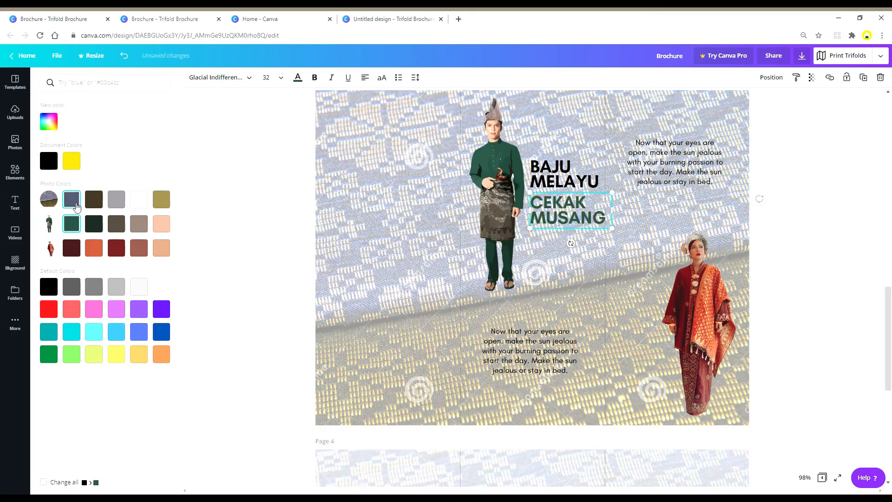
left_click(102, 250)
left_click(78, 225)
left_click(73, 357)
left_click(93, 356)
left_click(52, 356)
left_click_drag(573, 216, 571, 213)
left_click(561, 276)
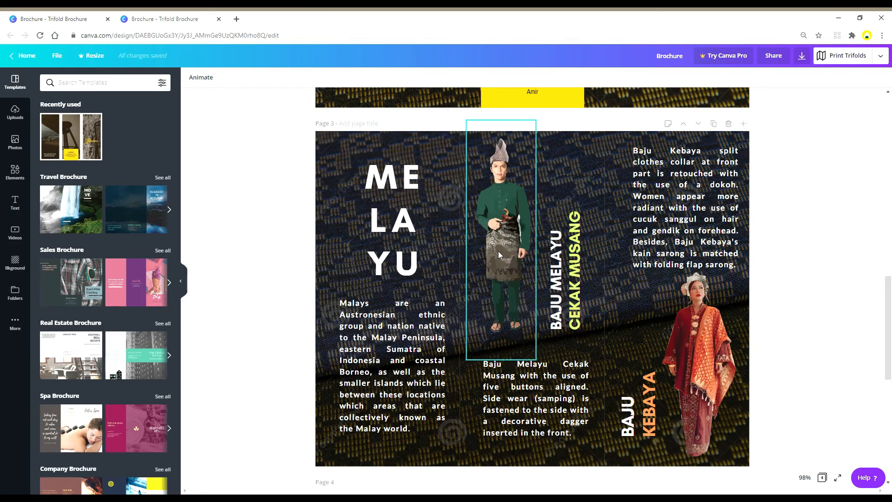
scroll(499, 254, "up", 4)
scroll(498, 251, "up", 3)
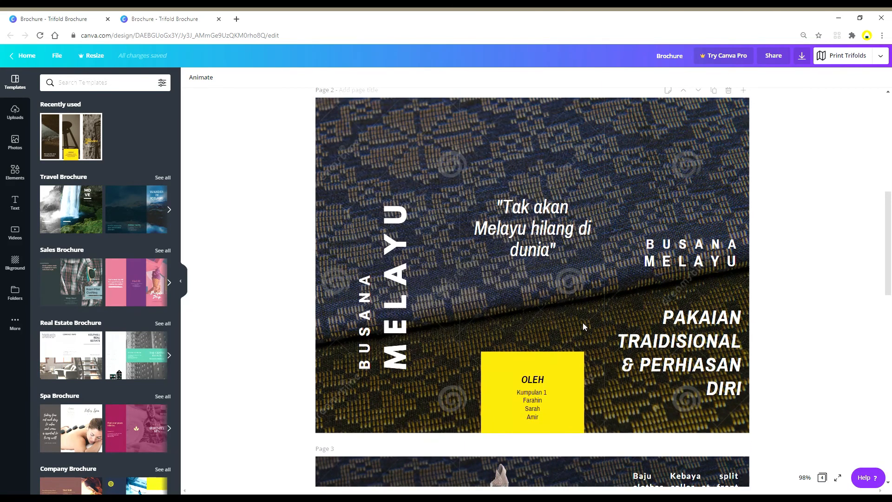
scroll(576, 314, "down", 4)
scroll(575, 313, "down", 3)
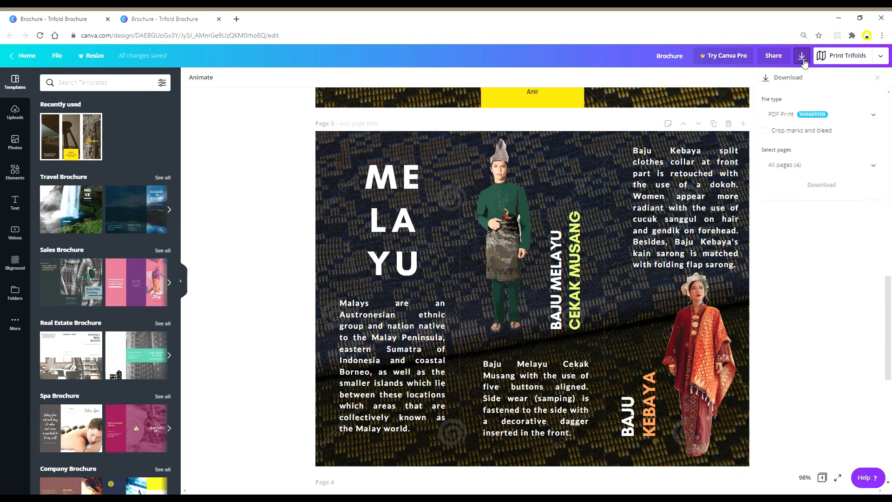
- Download all pages of the finished brochure as PDF Print
left_click(792, 115)
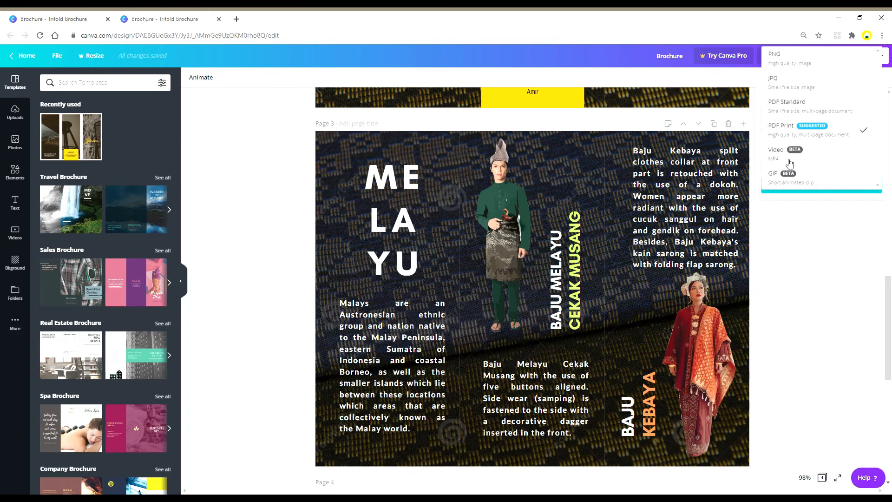
left_click(782, 135)
left_click(786, 167)
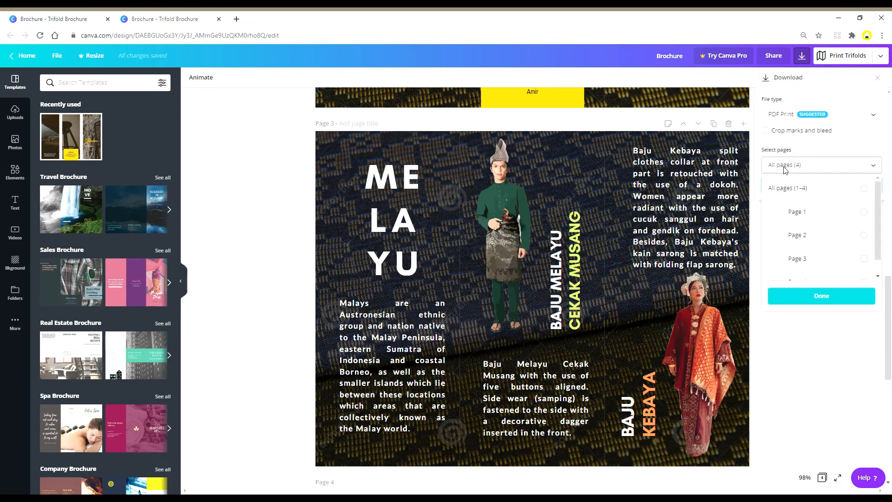
scroll(828, 241, "down", 1)
left_click(829, 227)
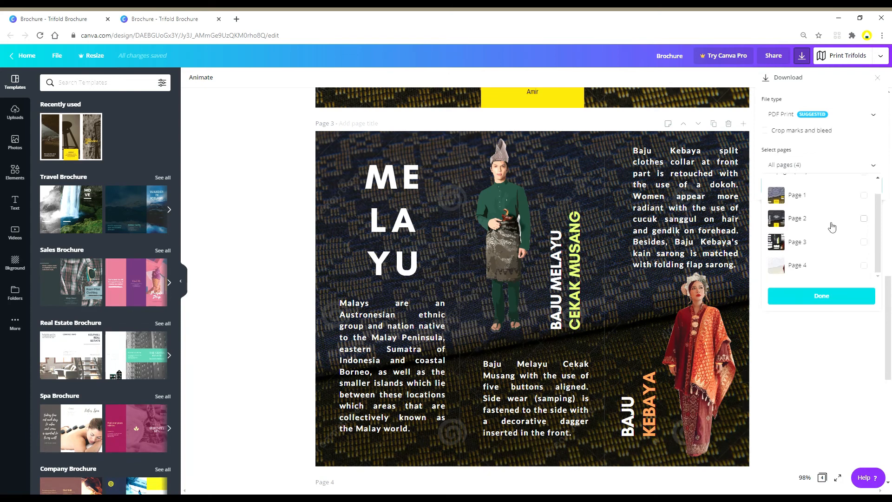
left_click(818, 298)
left_click(820, 185)
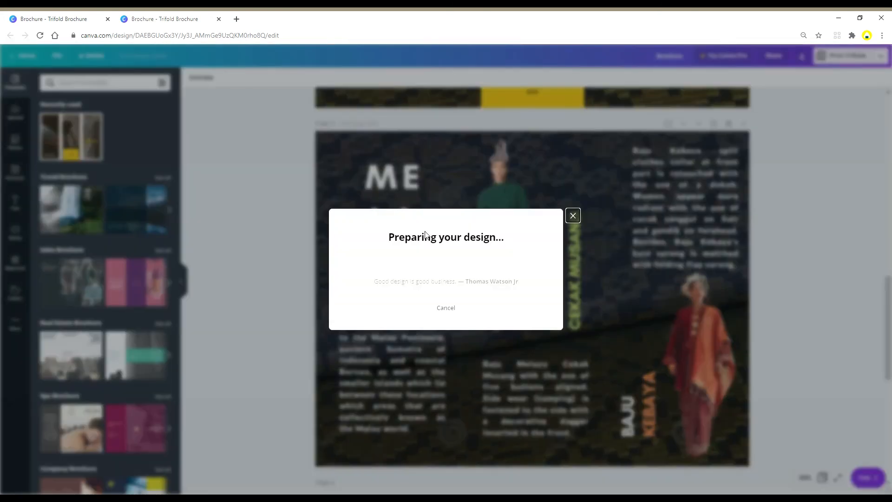